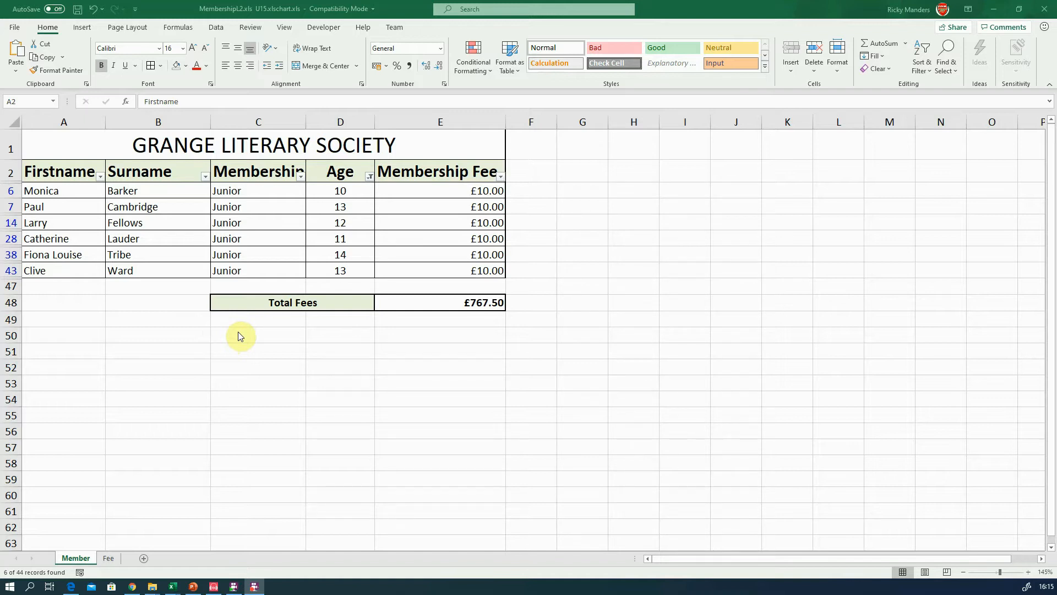
pyautogui.click(265, 190)
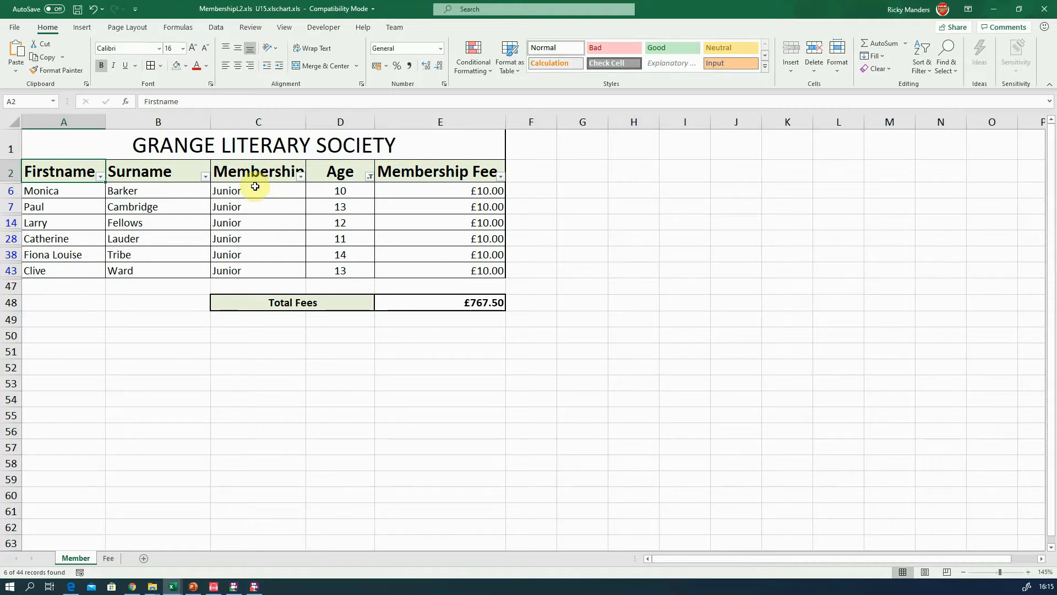
pyautogui.moveTo(138, 190); pyautogui.dragTo(144, 273)
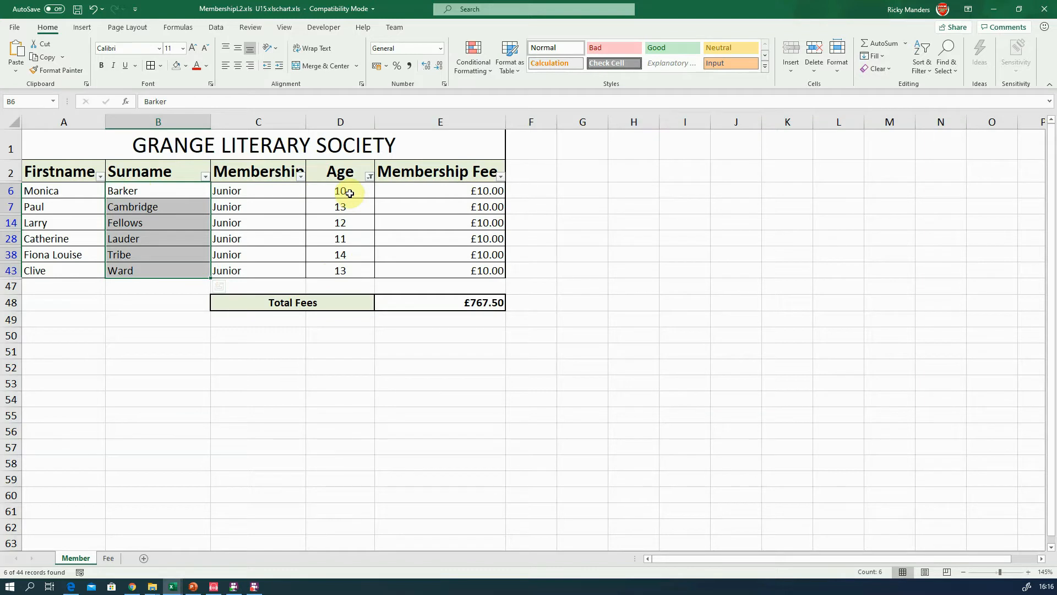
pyautogui.moveTo(349, 193); pyautogui.dragTo(346, 266)
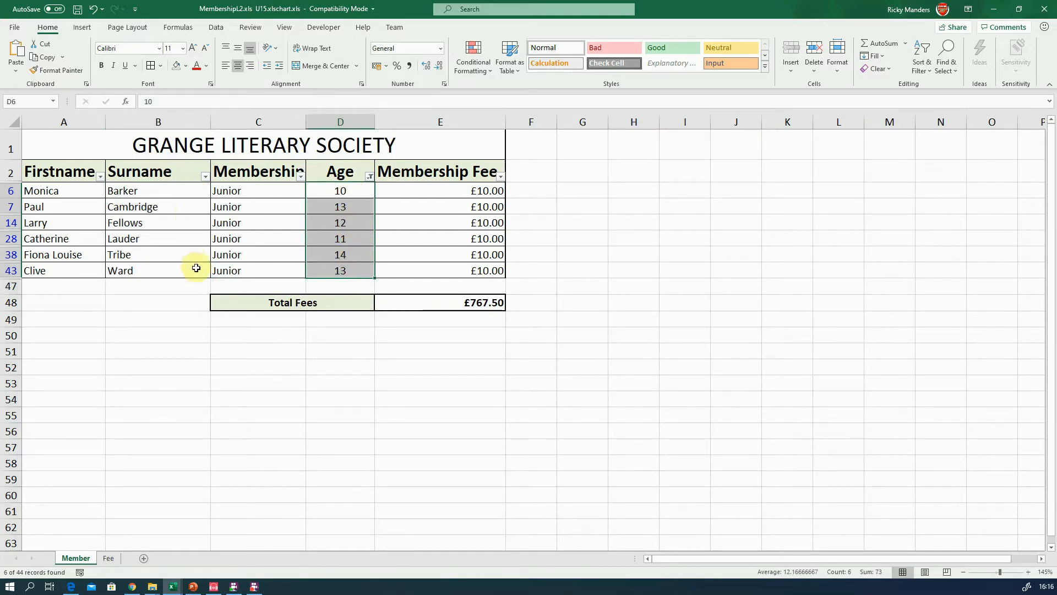
pyautogui.click(197, 321)
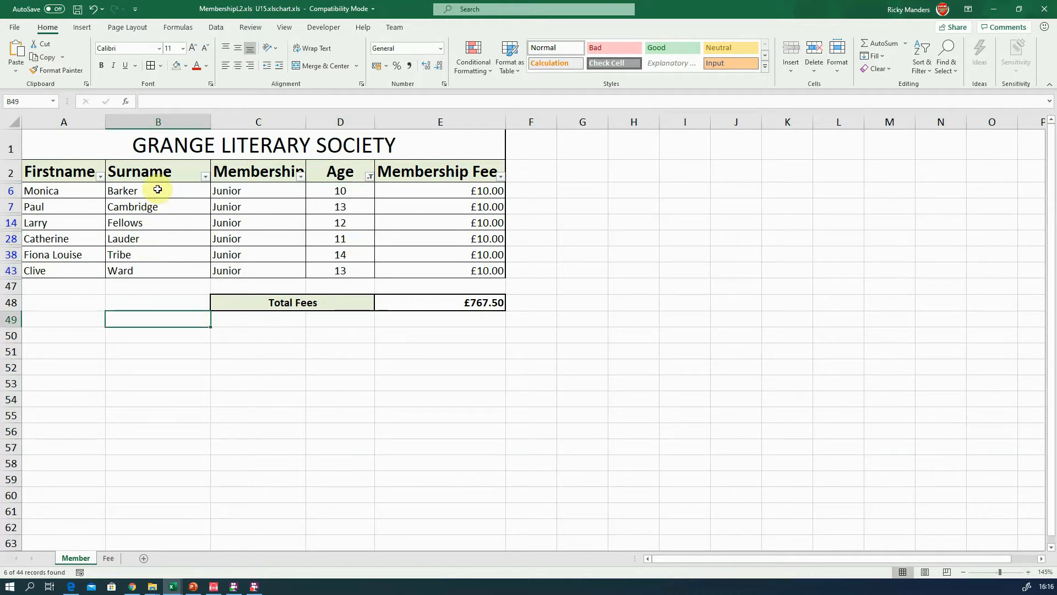
# Step: Select the listed surnames together with the ages as two non-adjacent ranges, and clear the selection
pyautogui.moveTo(158, 189); pyautogui.dragTo(157, 270)
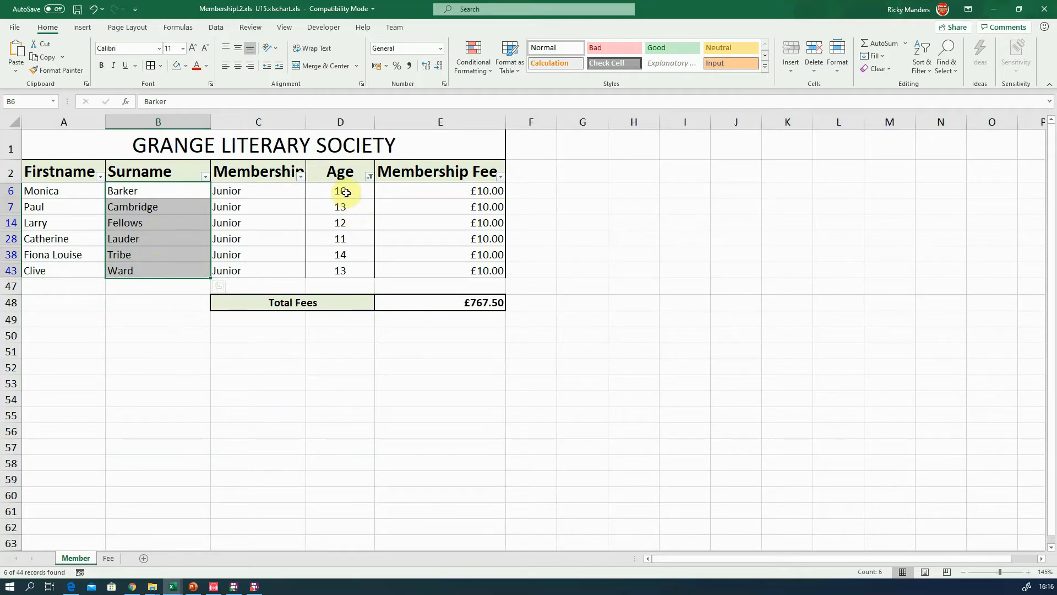
pyautogui.press('ctrl')
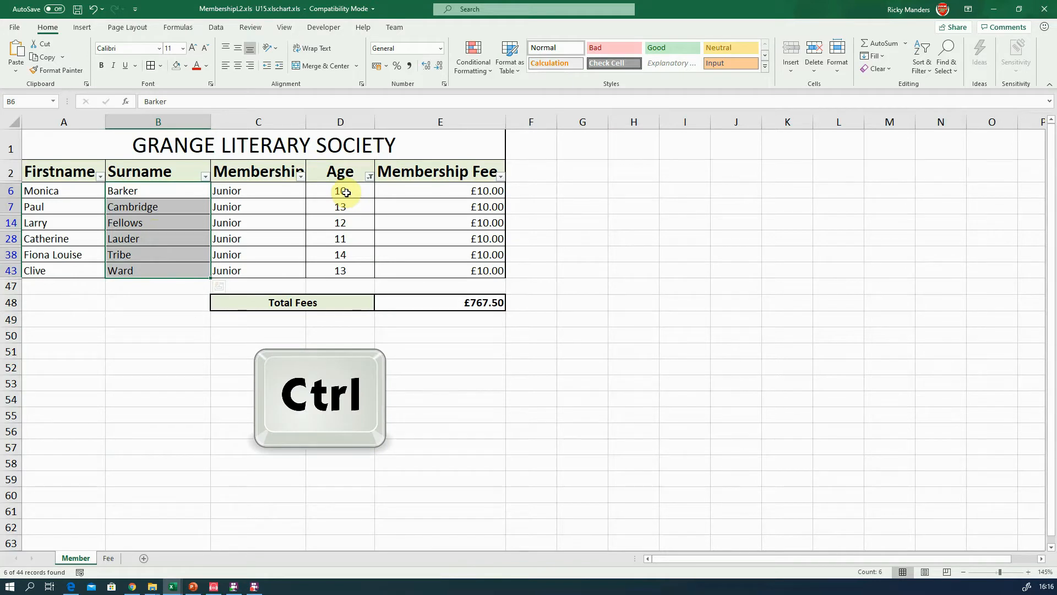
pyautogui.moveTo(346, 192); pyautogui.dragTo(354, 270)
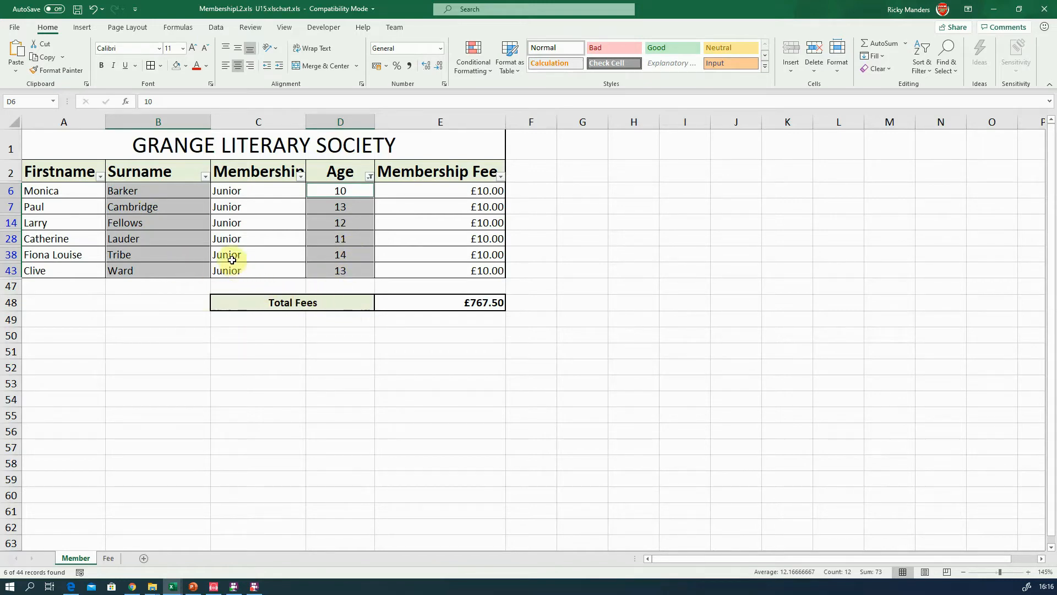
pyautogui.click(195, 333)
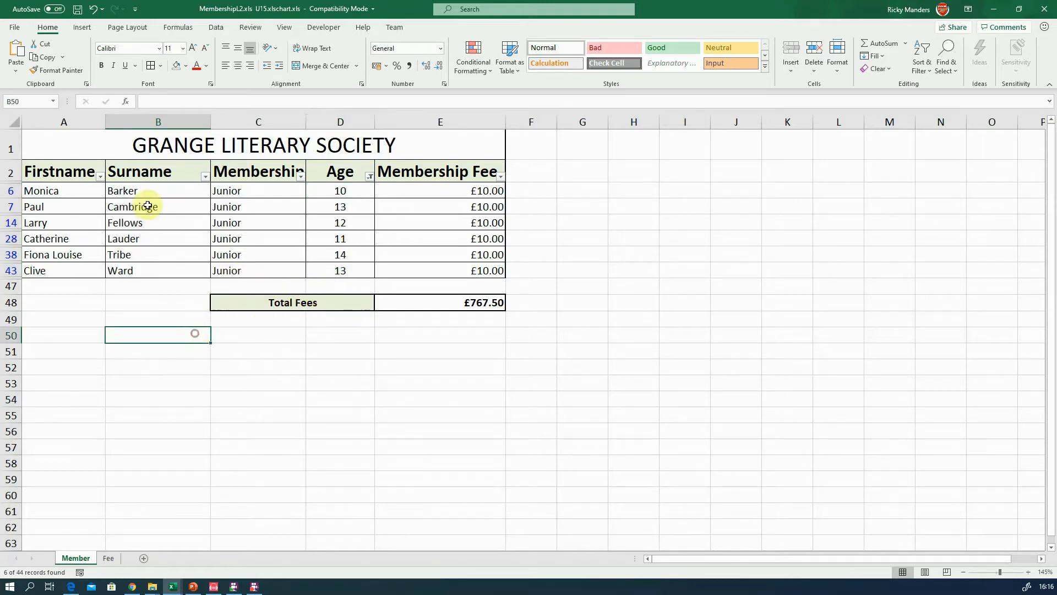
# Step: Select the surnames in B6:B43 and the ages in D6:D43 together, leaving out the Membership column
pyautogui.click(176, 192)
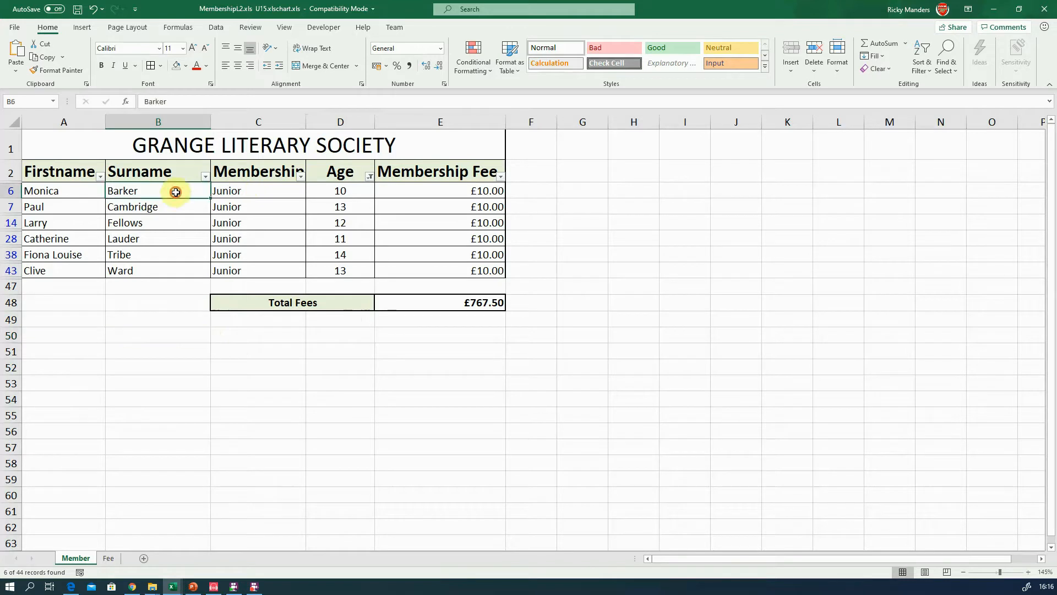
pyautogui.moveTo(176, 192); pyautogui.dragTo(267, 274)
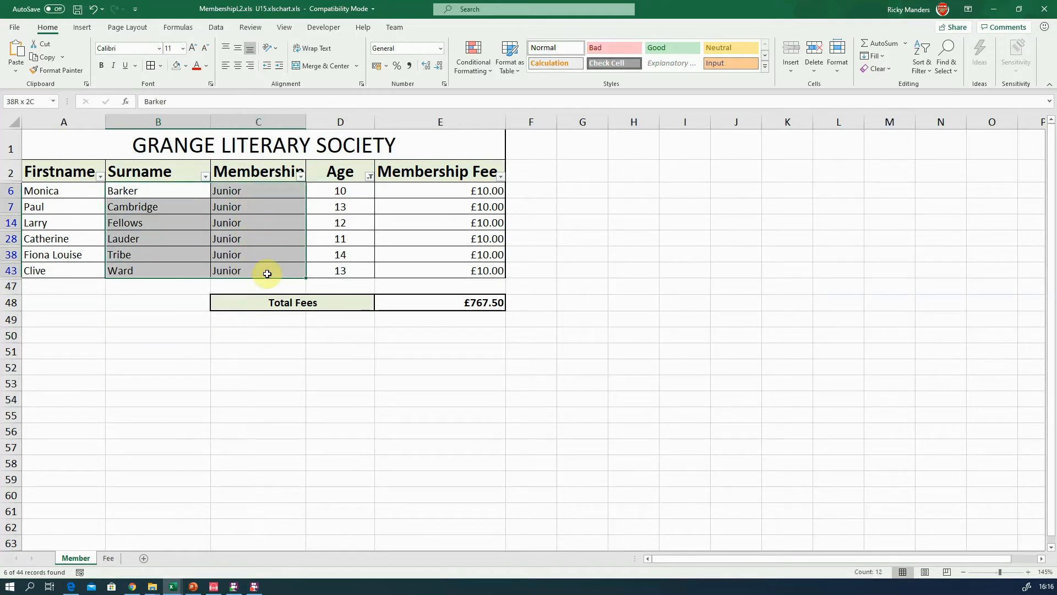
pyautogui.click(171, 318)
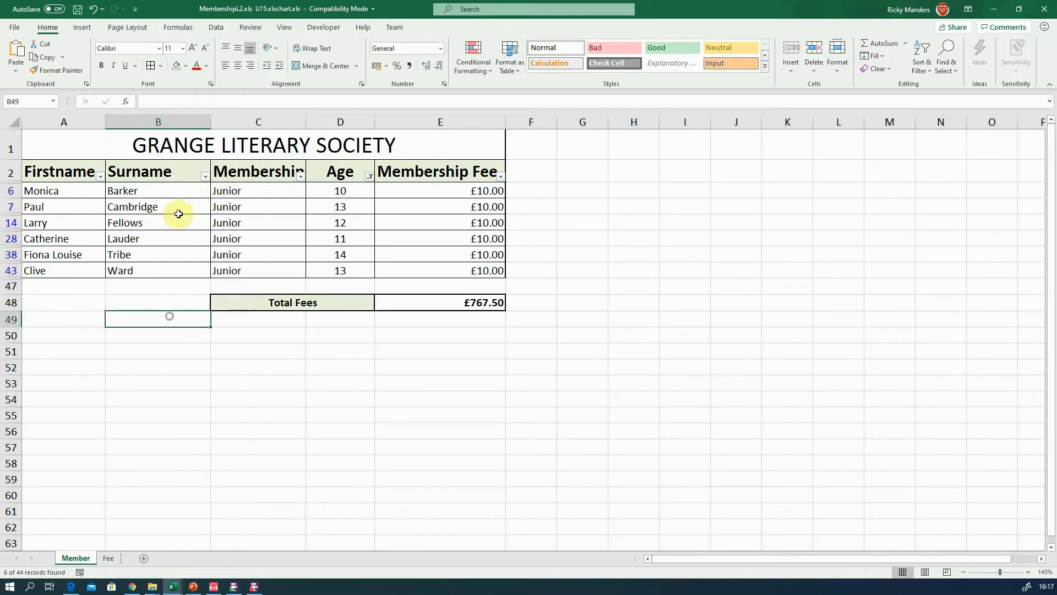
pyautogui.moveTo(184, 191); pyautogui.dragTo(192, 265)
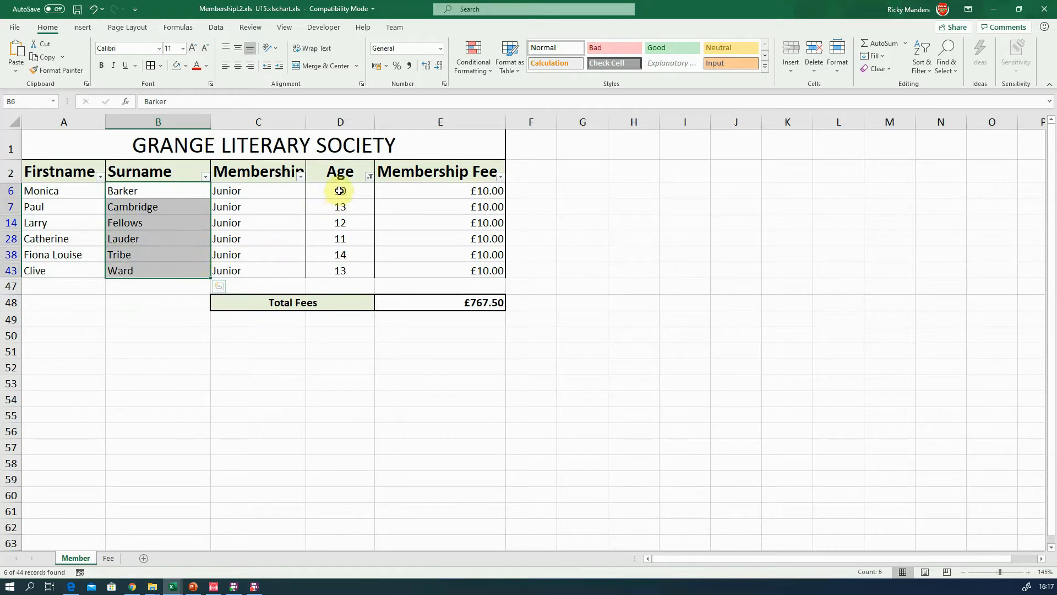
pyautogui.moveTo(340, 190); pyautogui.dragTo(353, 266)
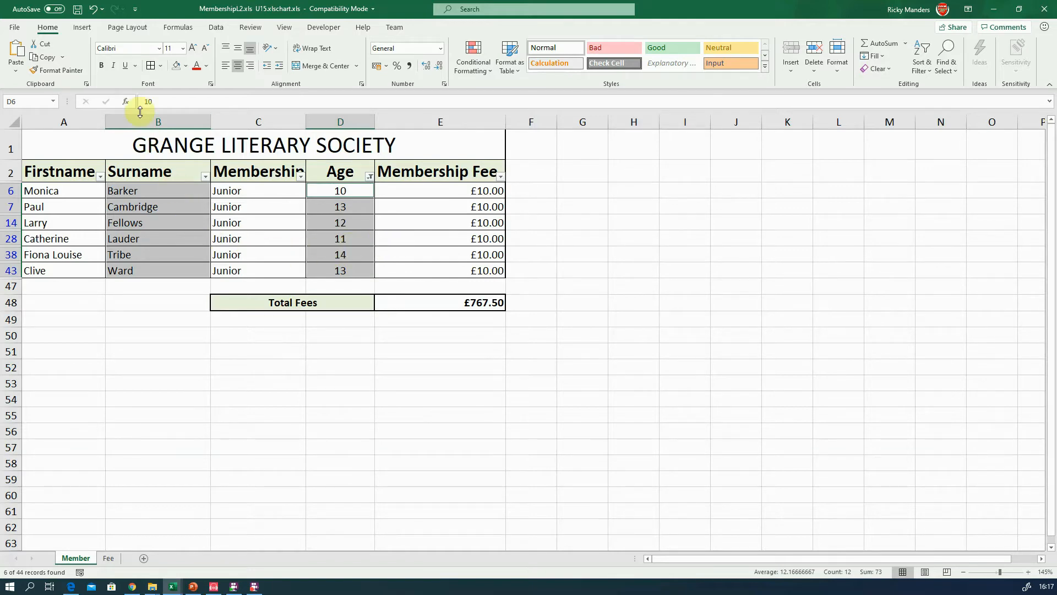
# Step: Insert a 2-D clustered column chart from the selected surnames and ages
pyautogui.click(82, 27)
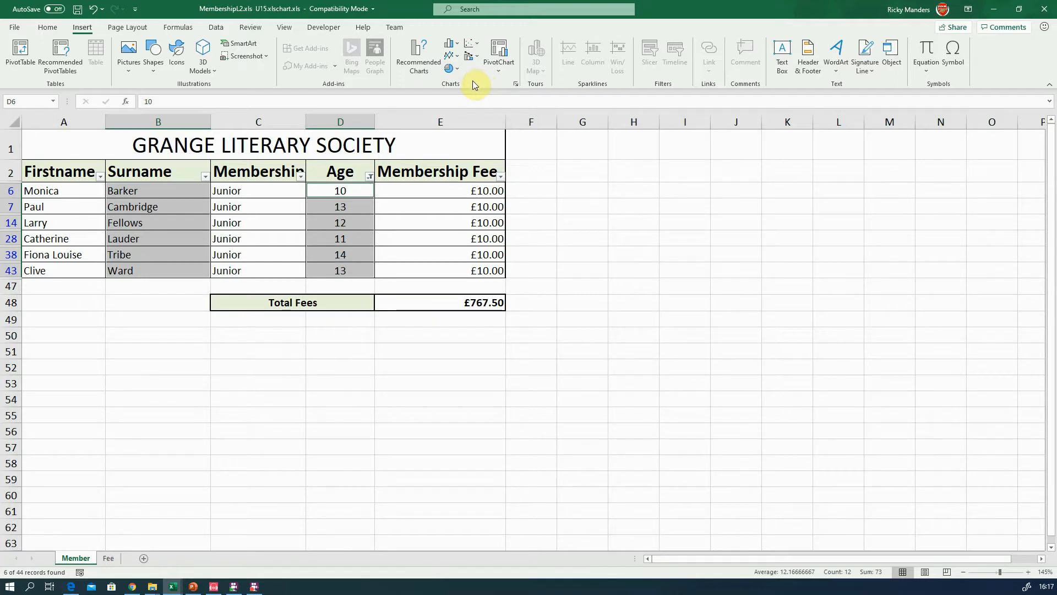
pyautogui.click(455, 42)
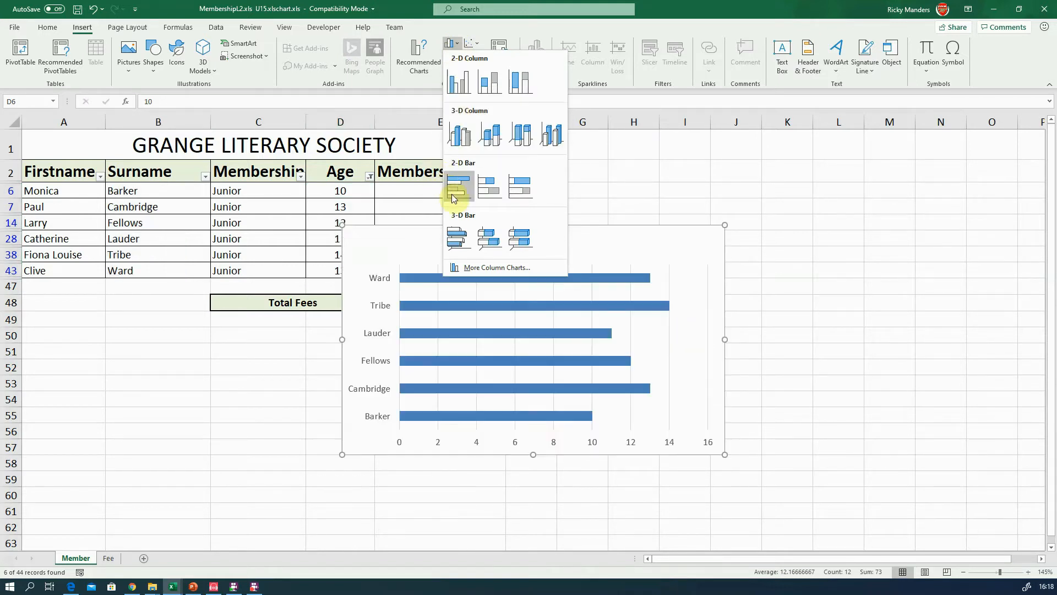
pyautogui.click(459, 87)
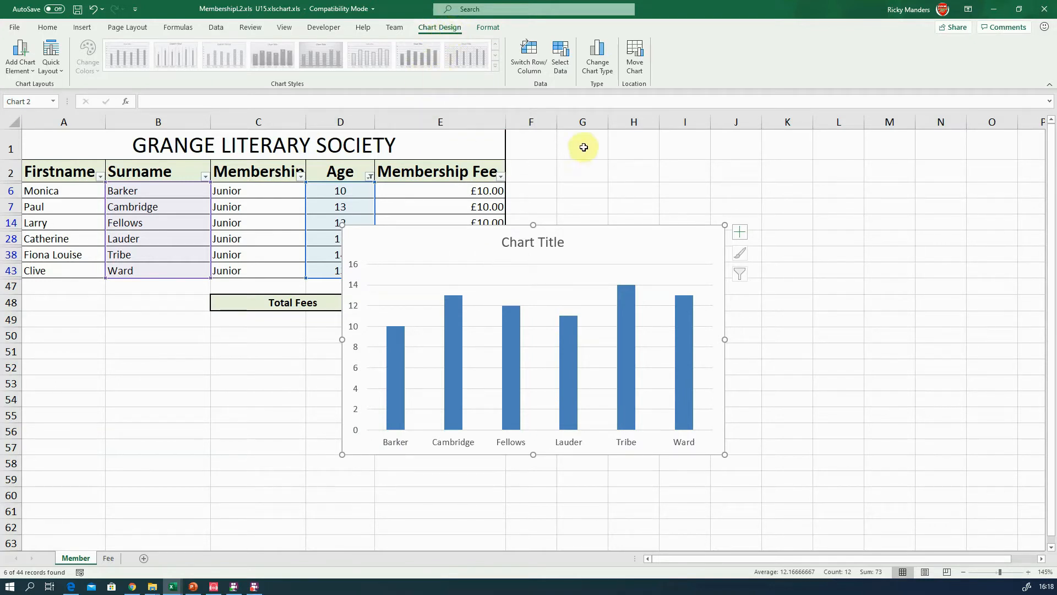
# Step: Move the chart to a new sheet named "Column chart"
pyautogui.click(639, 67)
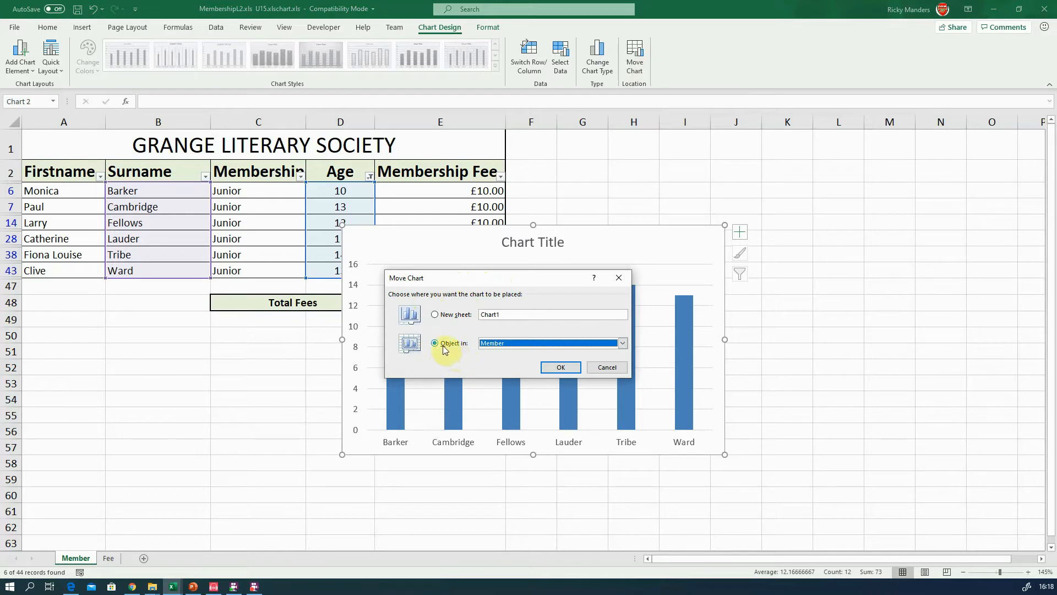
pyautogui.click(502, 343)
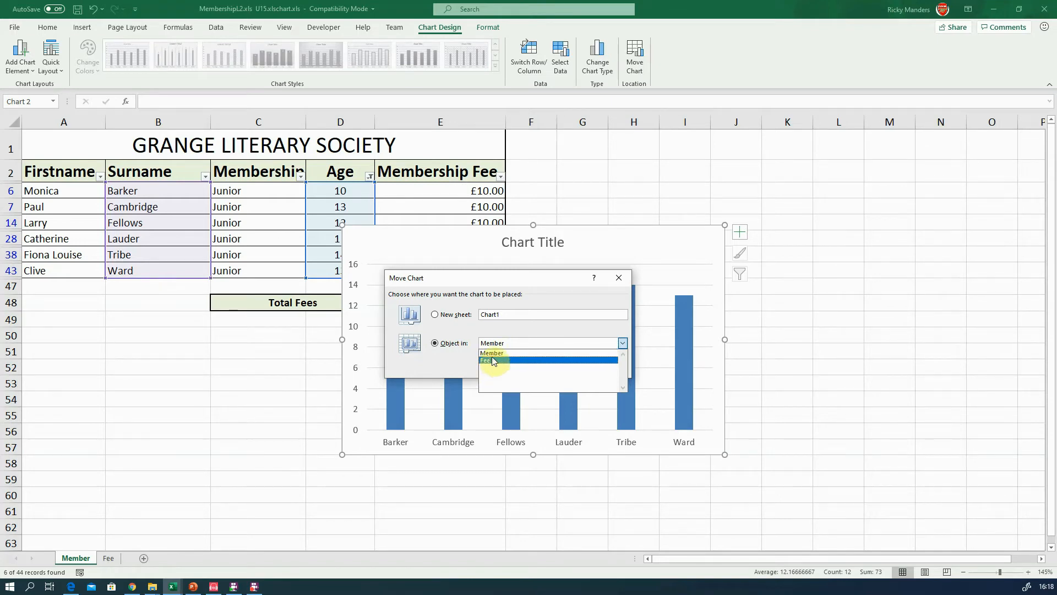
pyautogui.click(458, 363)
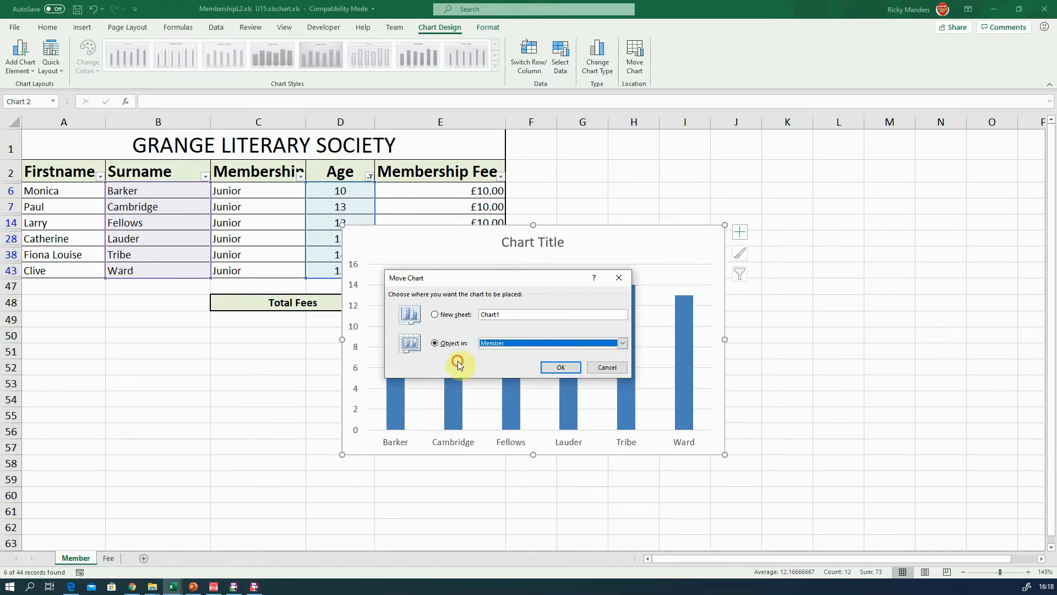
pyautogui.click(435, 314)
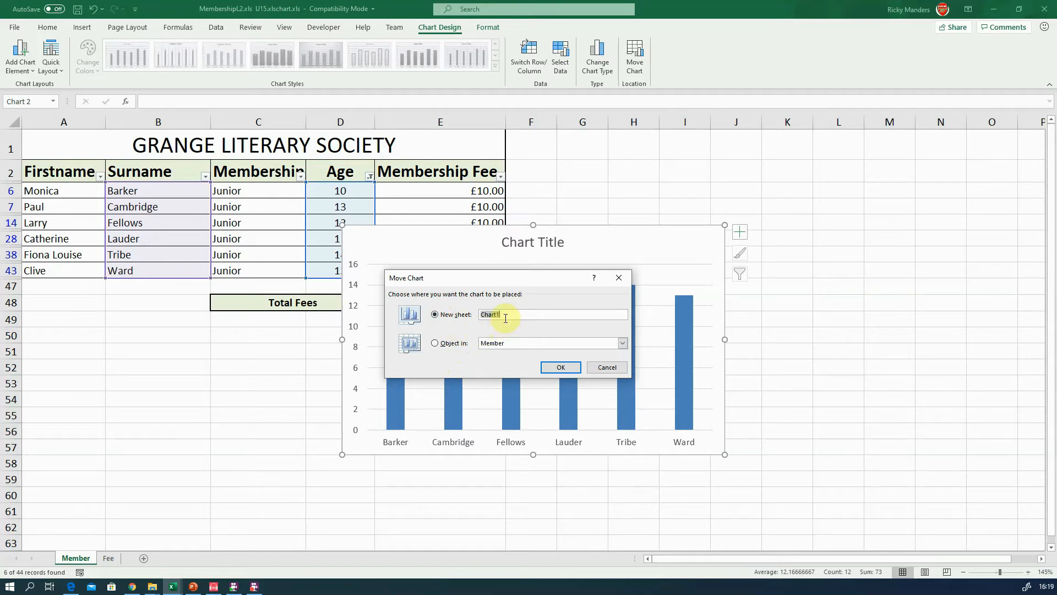
pyautogui.write('Column chart')
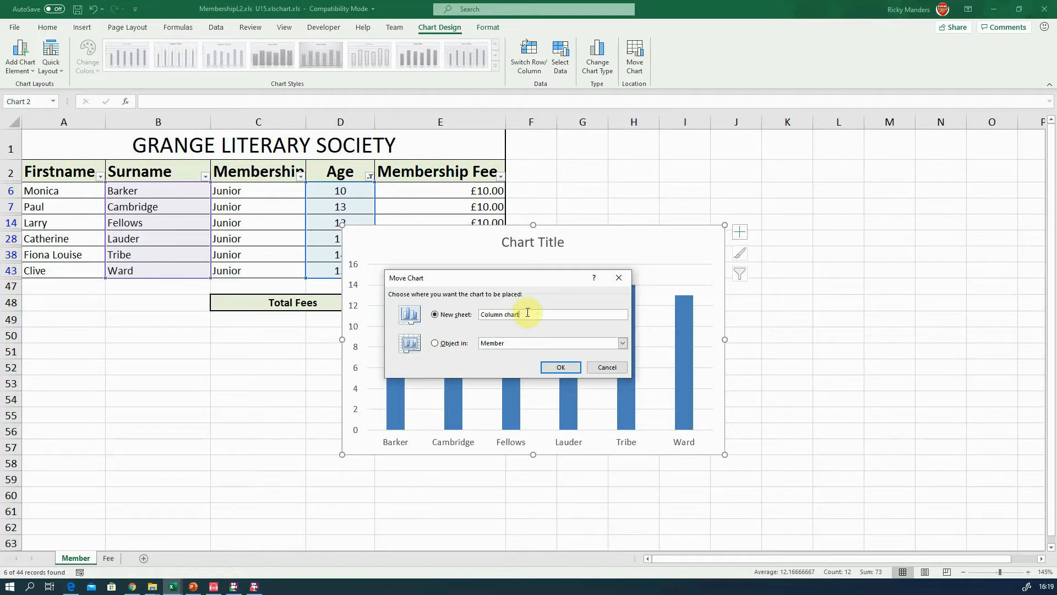
pyautogui.click(563, 373)
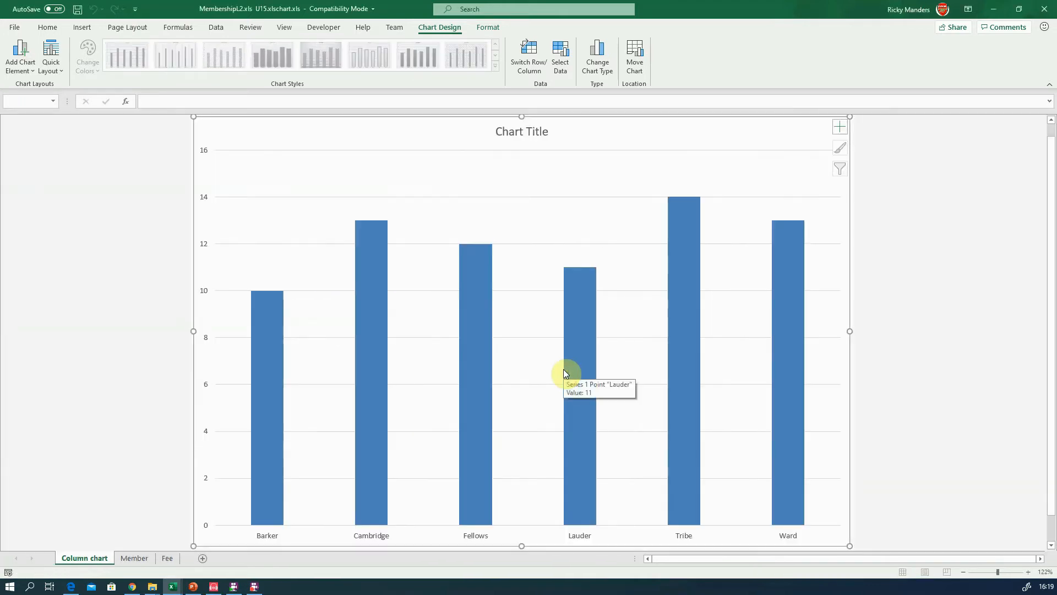
pyautogui.click(95, 558)
pyautogui.doubleClick(103, 559)
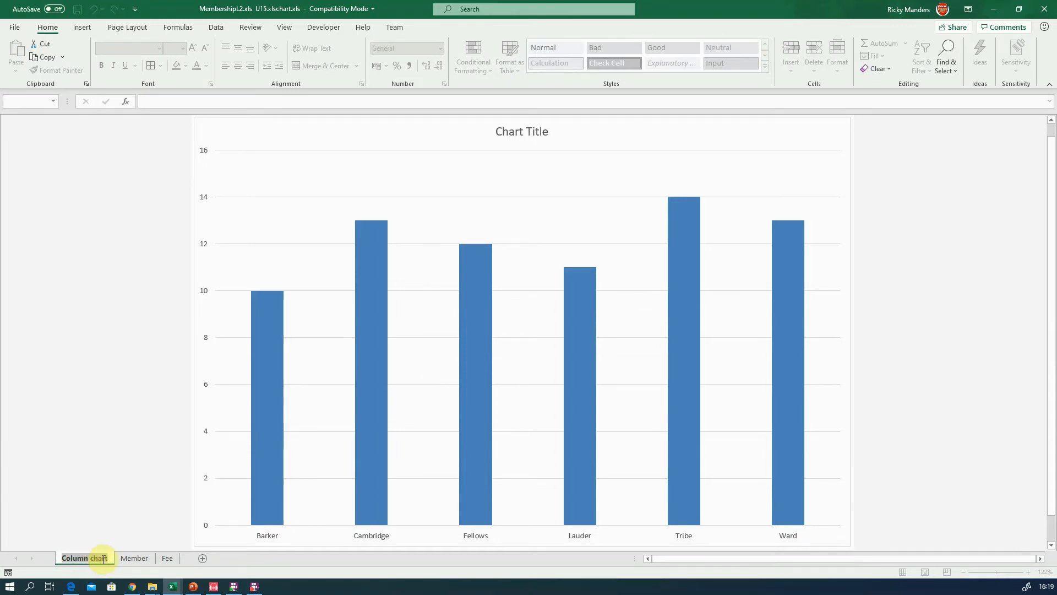
pyautogui.press('Return')
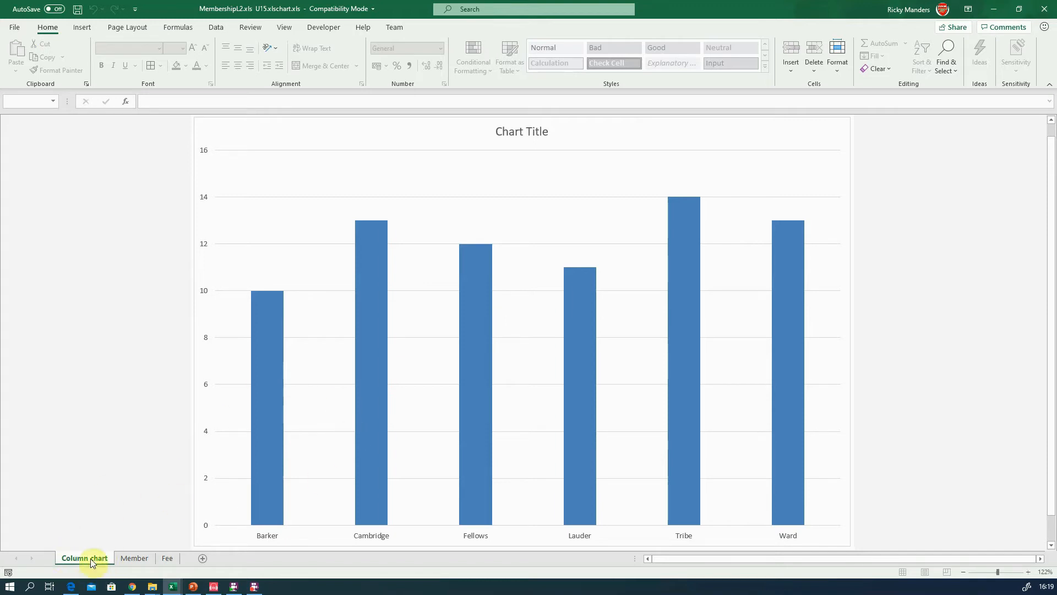
# Step: Delete the "Column chart" sheet permanently
pyautogui.rightClick(91, 559)
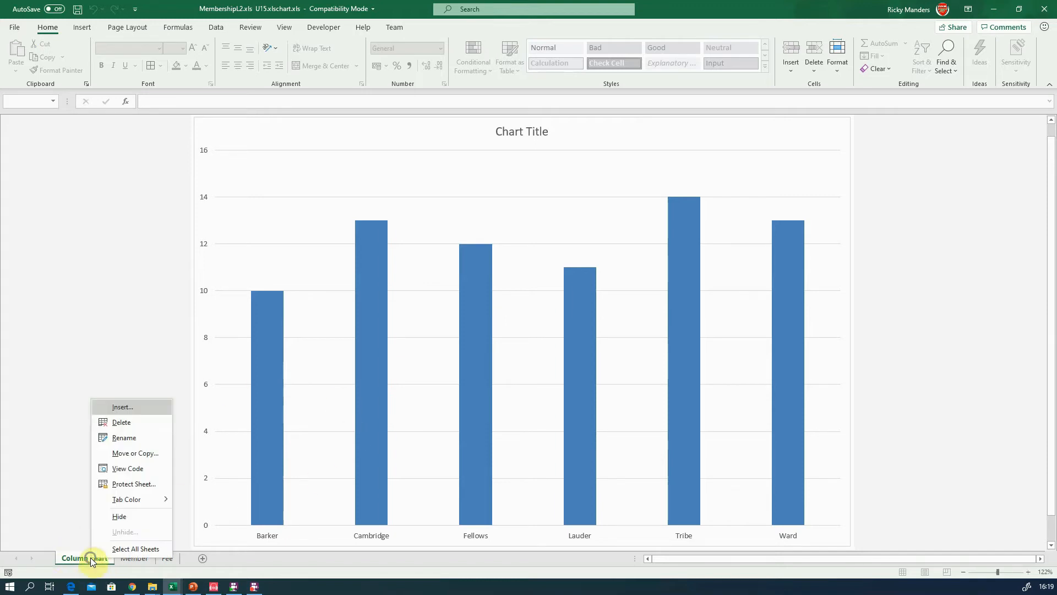
pyautogui.click(138, 421)
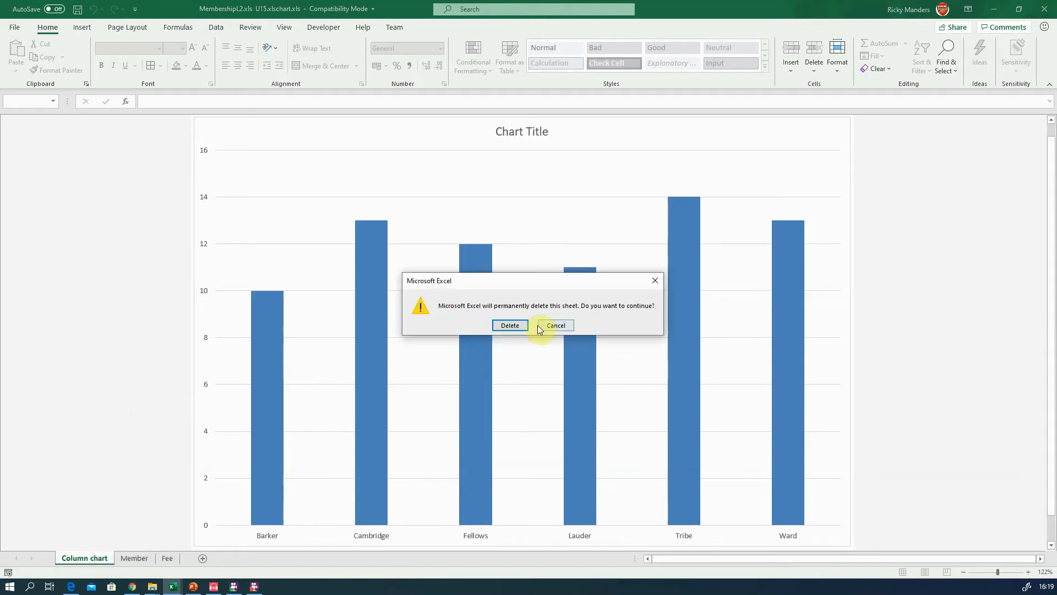
pyautogui.click(506, 326)
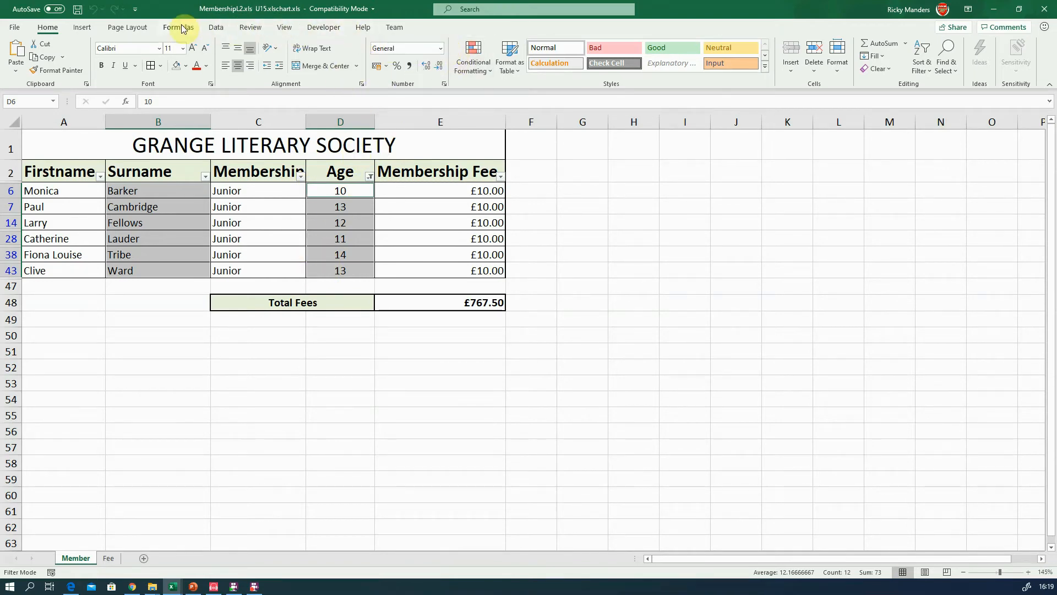
# Step: Insert a 2-D clustered column chart of the surnames and ages on the Member sheet again
pyautogui.click(83, 27)
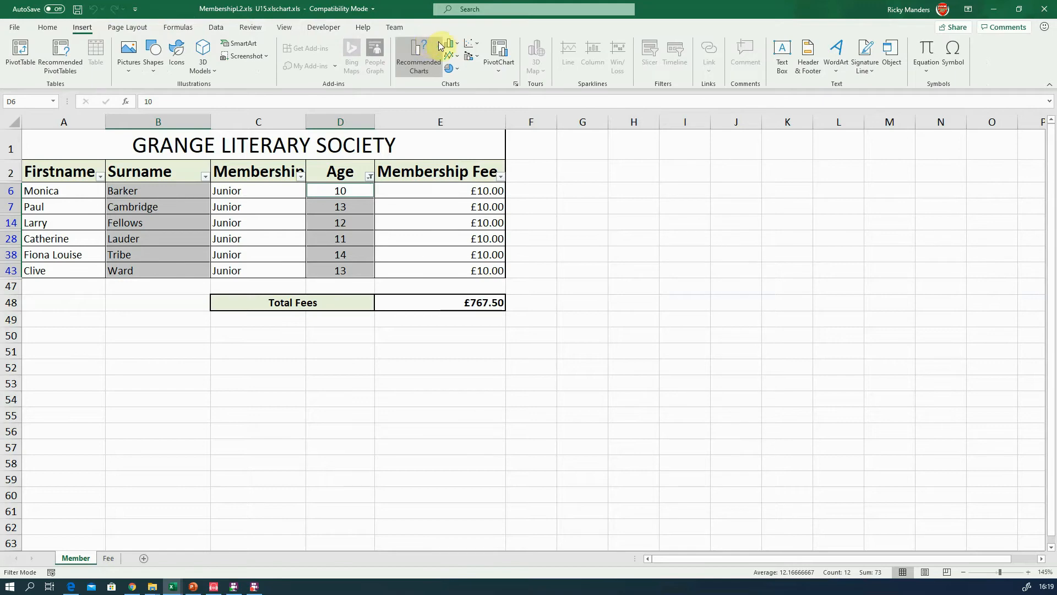
pyautogui.click(454, 46)
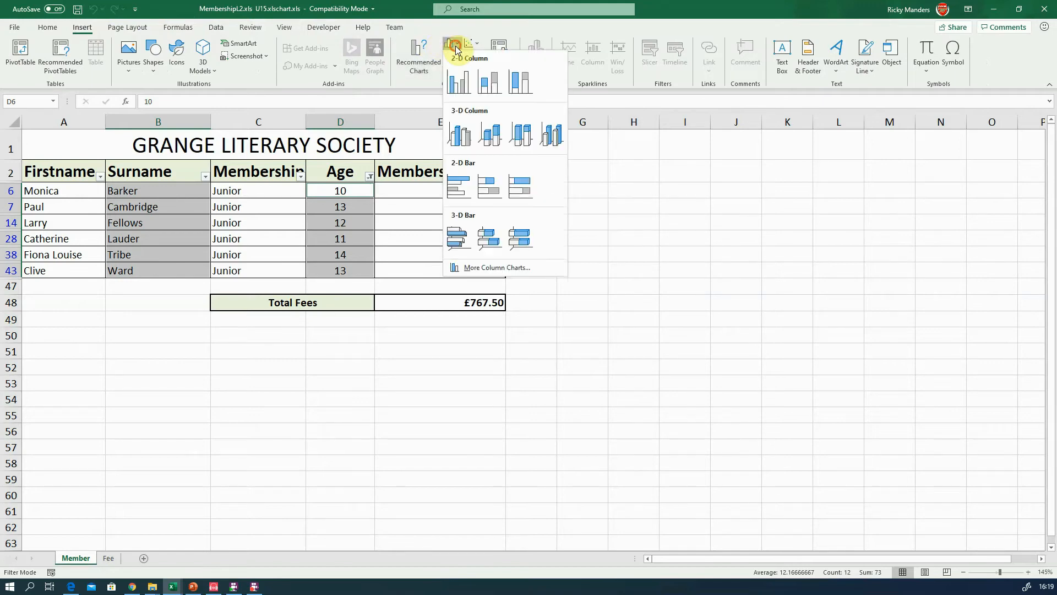
pyautogui.click(459, 81)
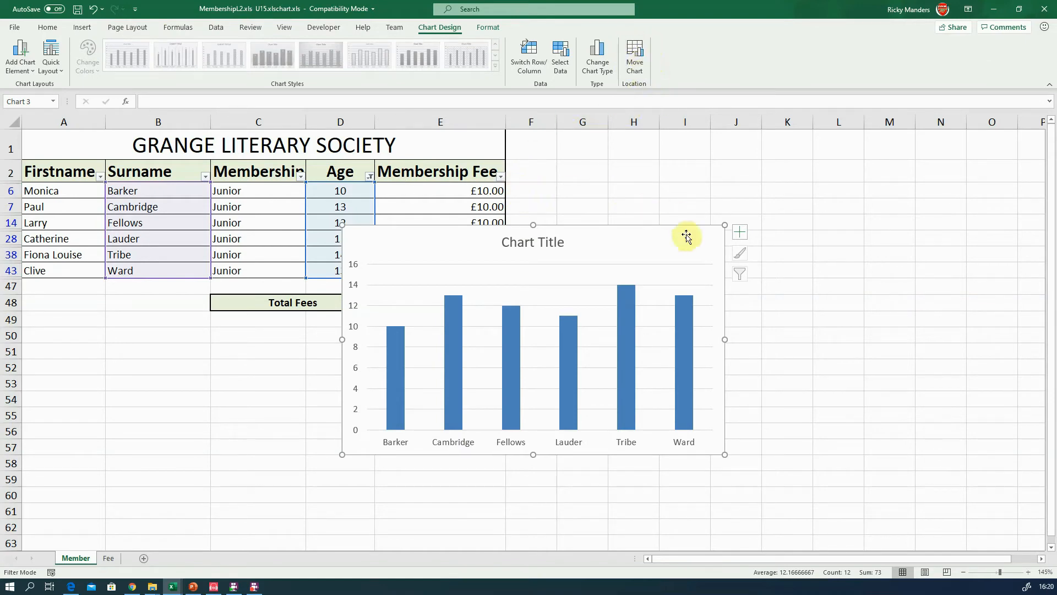
pyautogui.click(250, 303)
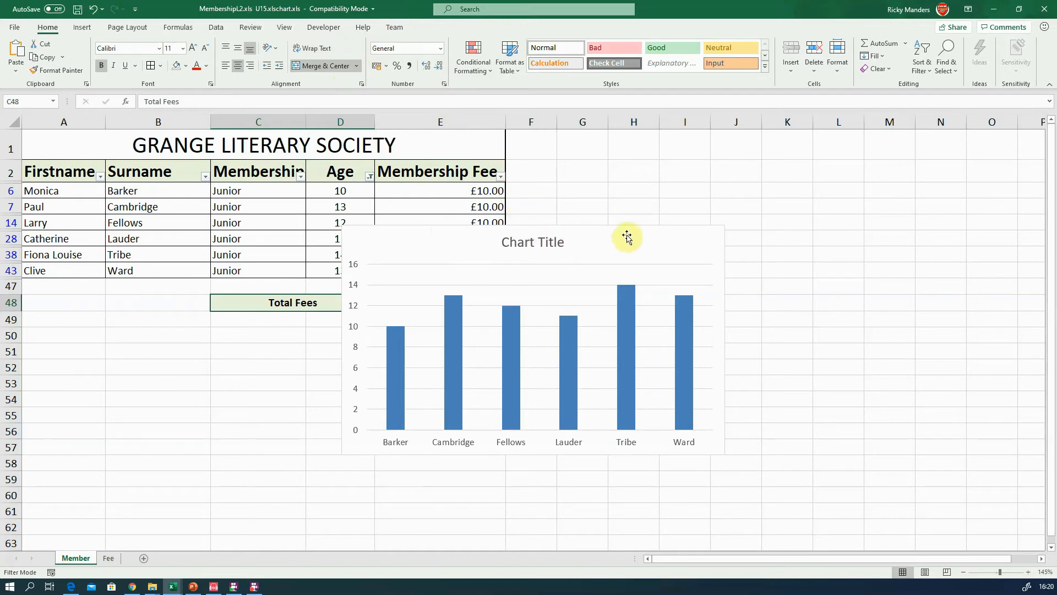
pyautogui.click(695, 240)
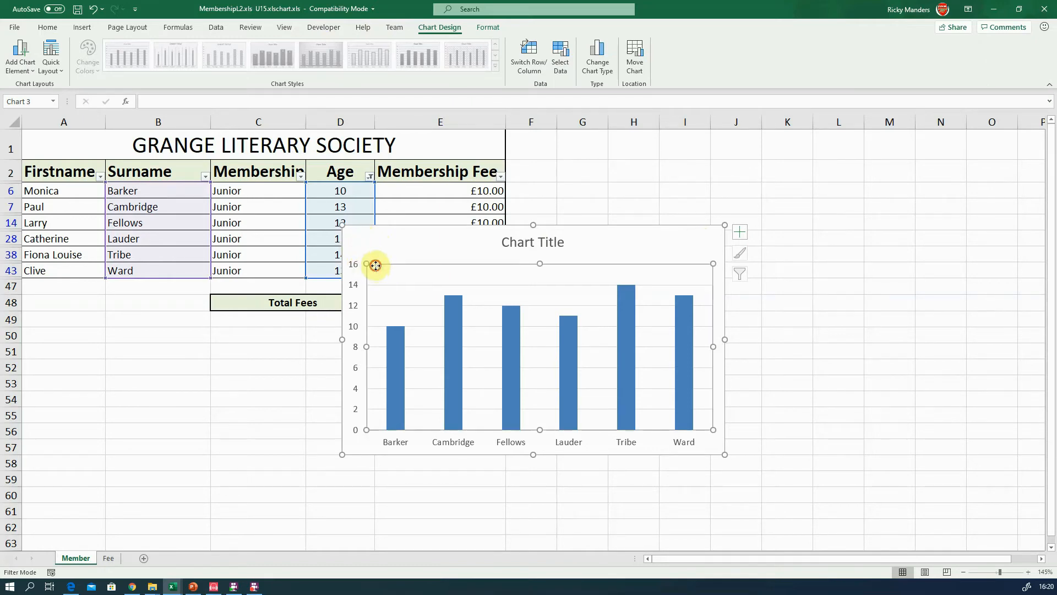
pyautogui.click(358, 273)
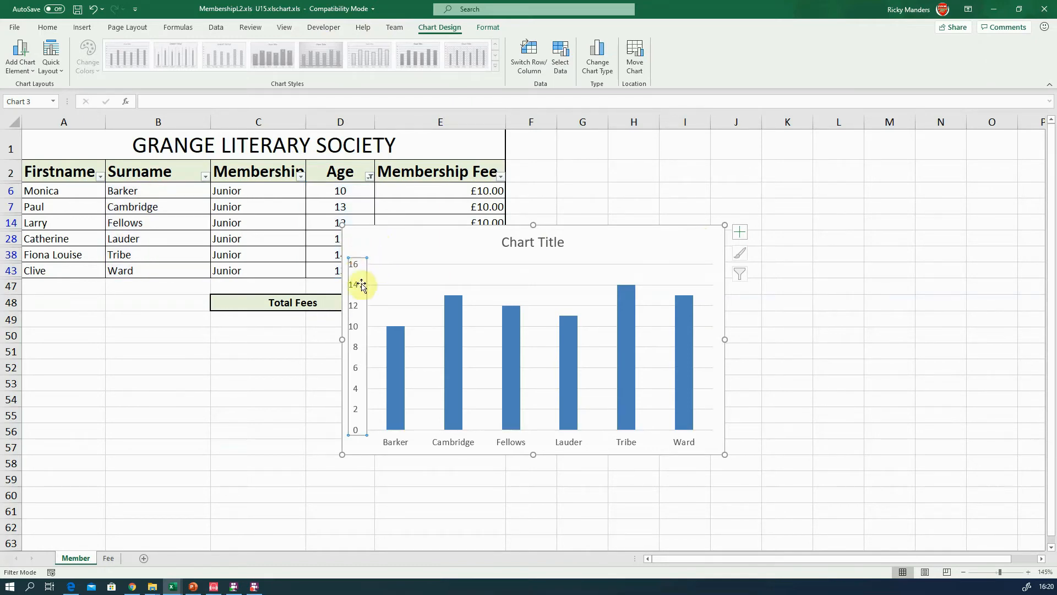
pyautogui.click(390, 343)
# Step: Move the surname and age chart from the Member sheet to a new sheet named "Column chart"
pyautogui.click(682, 234)
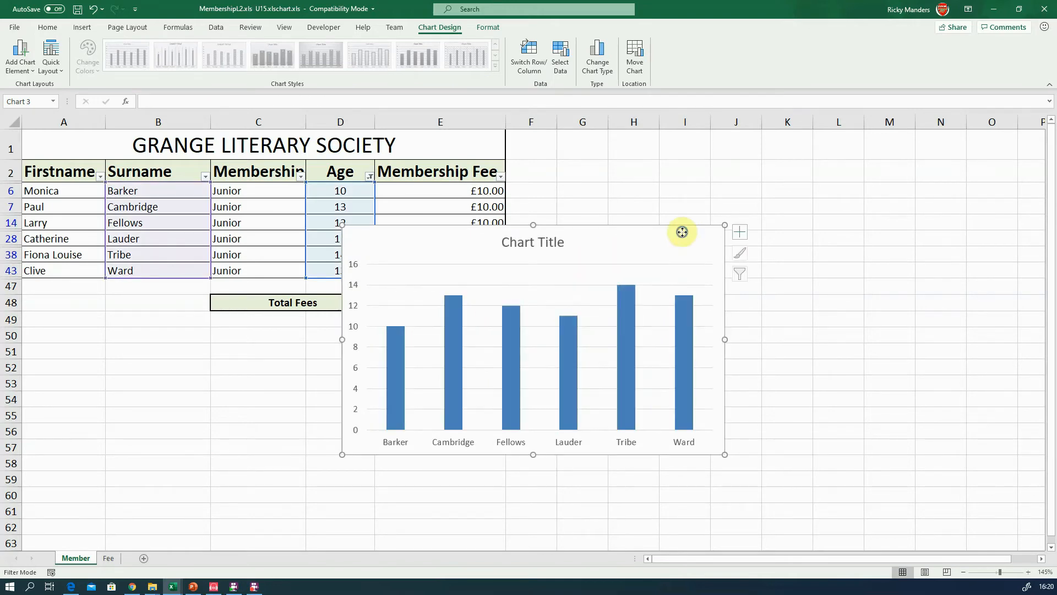
pyautogui.rightClick(682, 234)
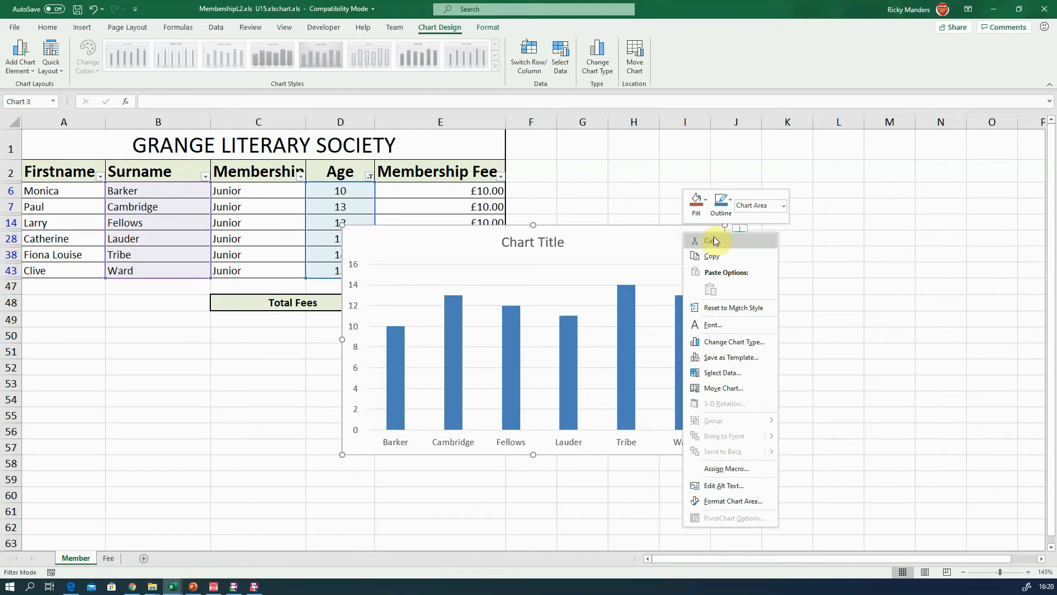
pyautogui.click(721, 388)
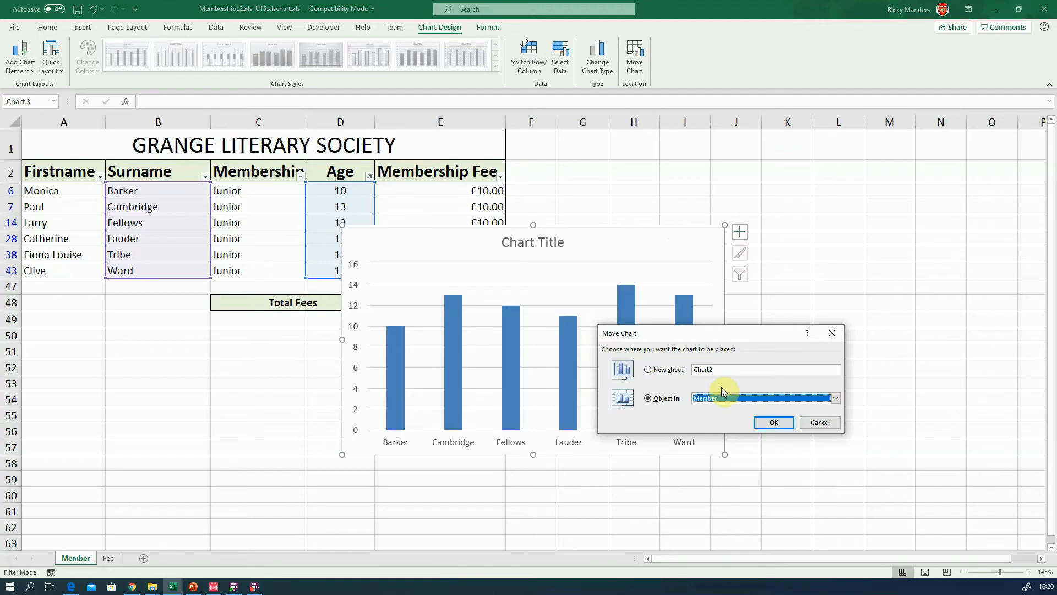
pyautogui.click(656, 370)
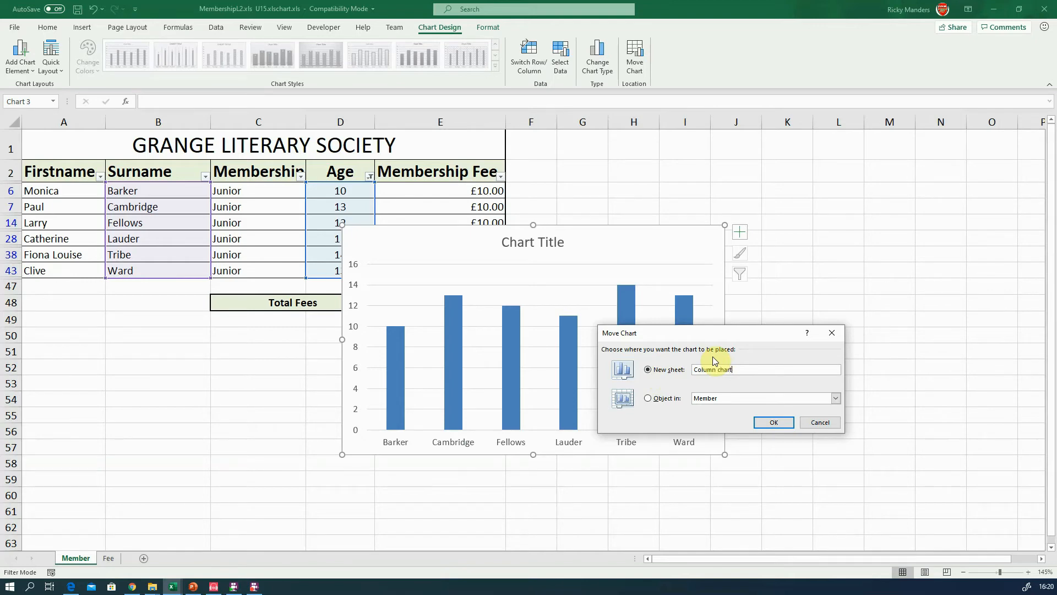
pyautogui.click(783, 423)
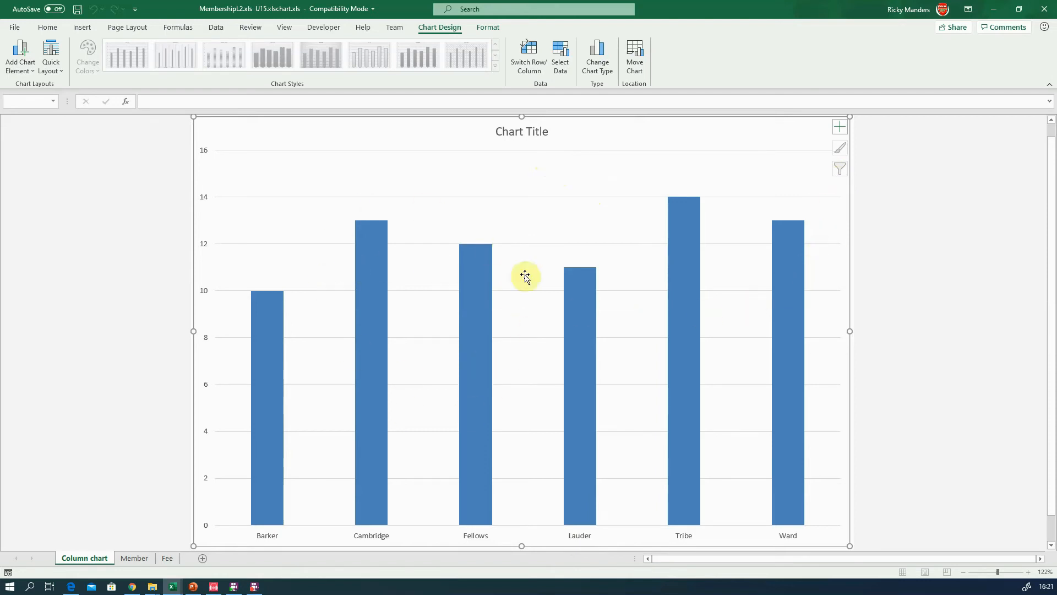
# Step: Add axis titles and data labels to the column chart
pyautogui.click(841, 131)
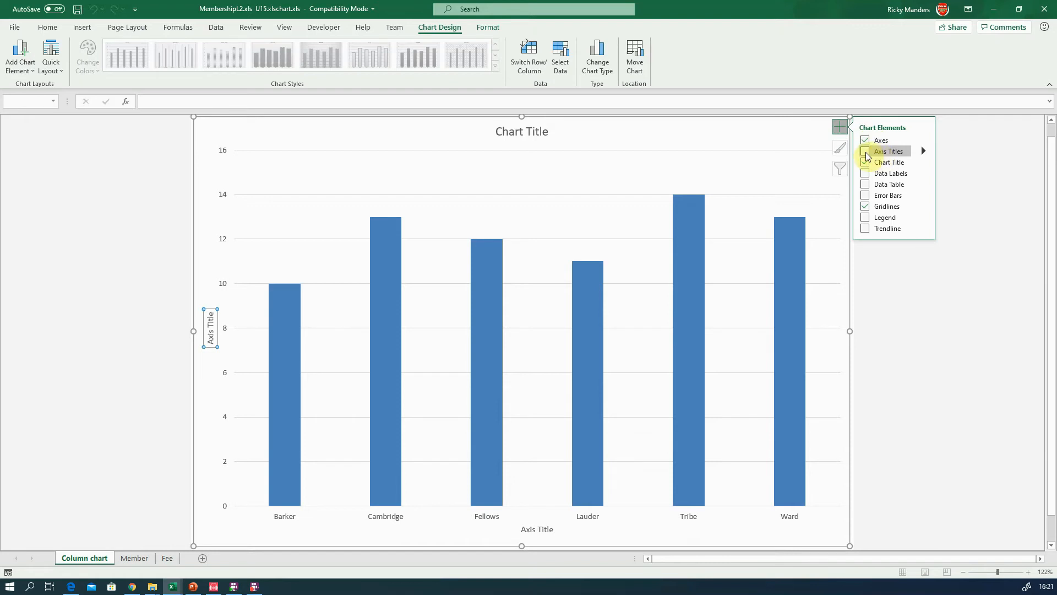
pyautogui.click(865, 152)
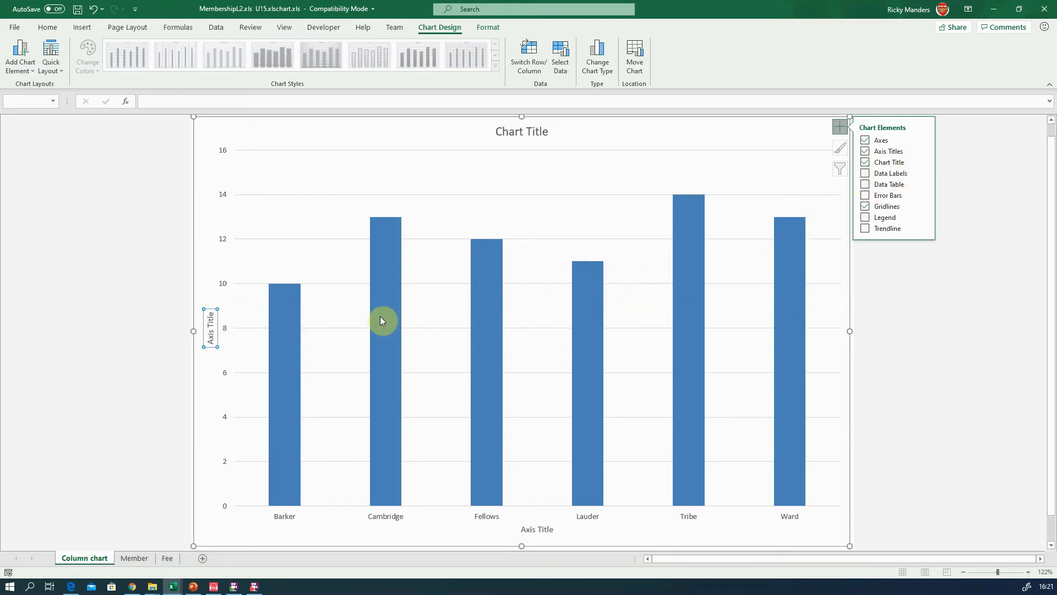
pyautogui.click(865, 174)
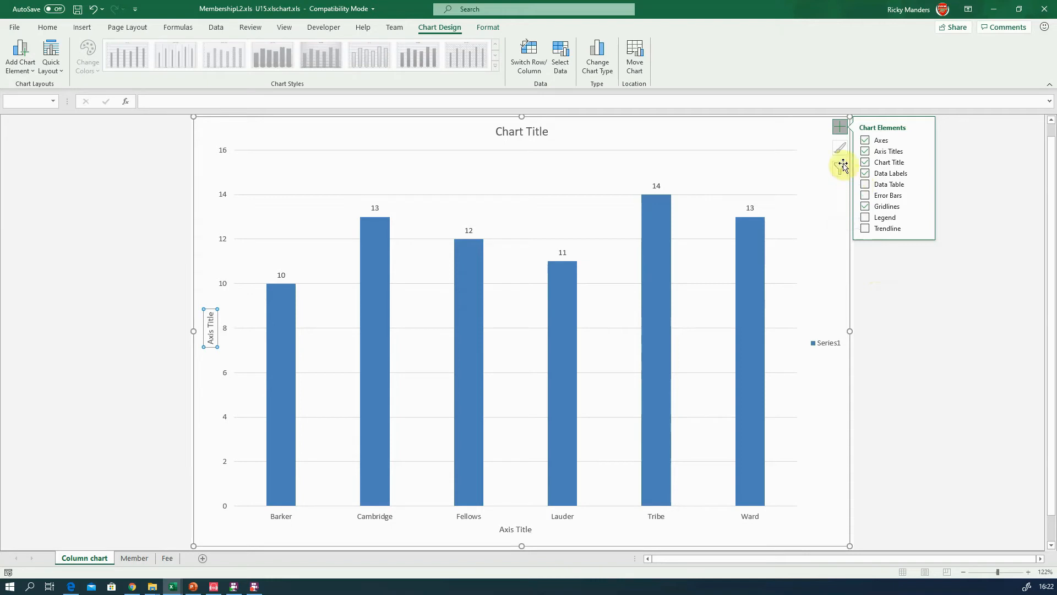
pyautogui.click(843, 129)
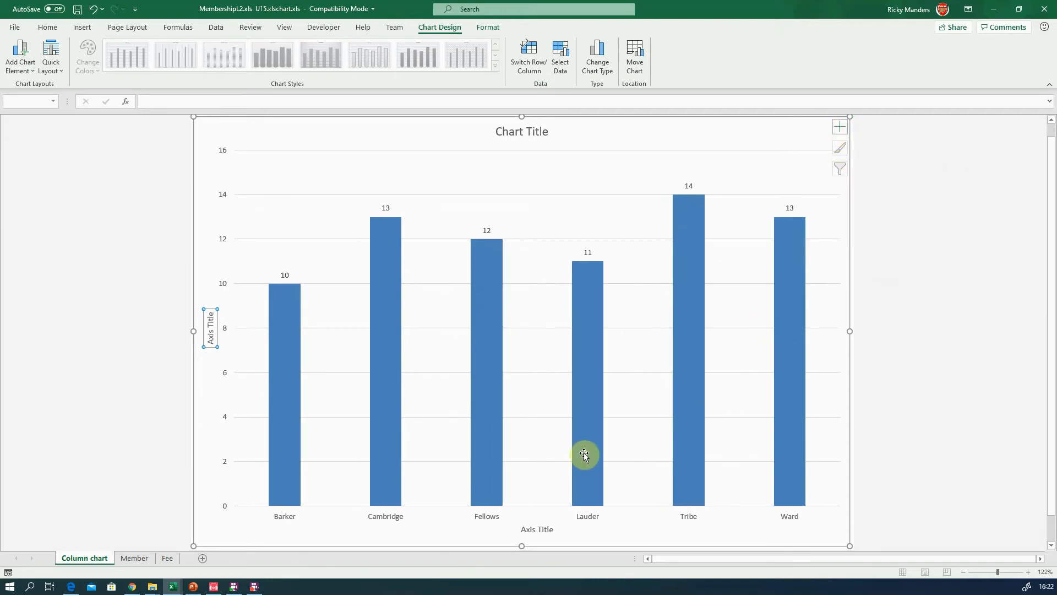
# Step: Replace the horizontal axis title's placeholder text with "Members"
pyautogui.doubleClick(539, 530)
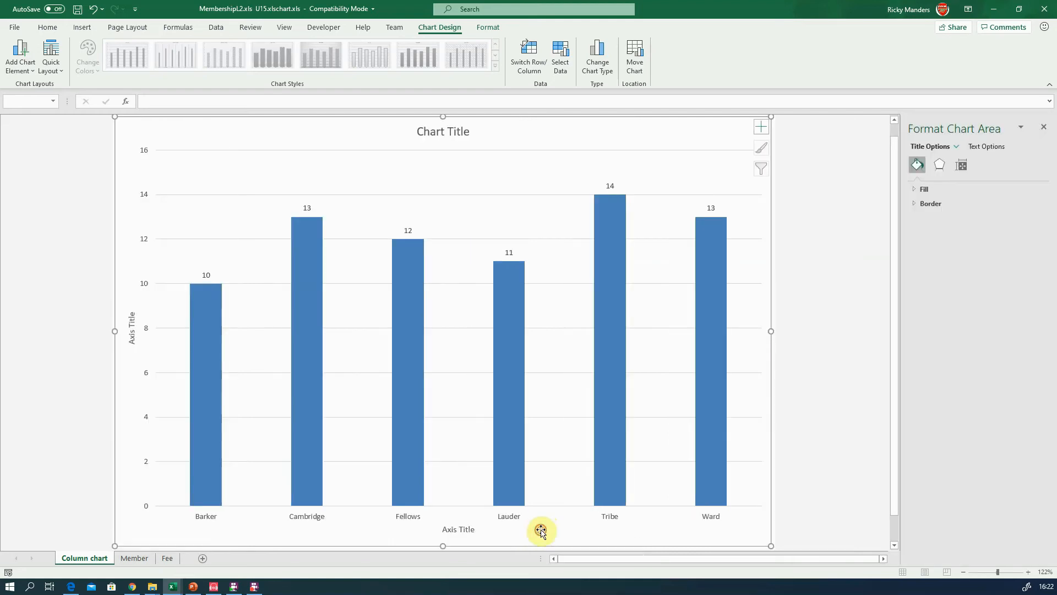
pyautogui.click(456, 530)
pyautogui.doubleClick(455, 532)
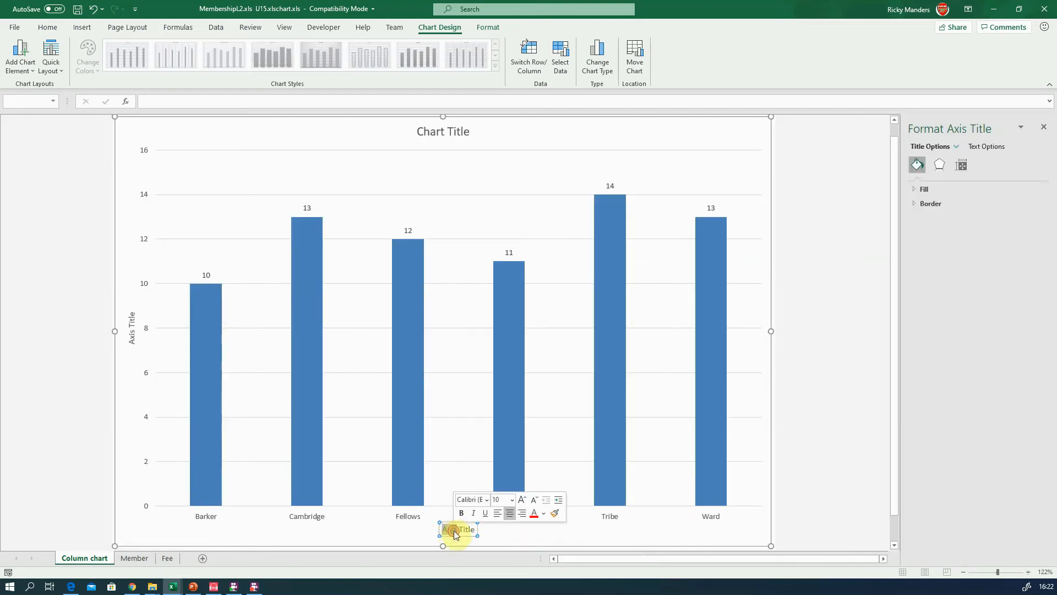
pyautogui.tripleClick(455, 532)
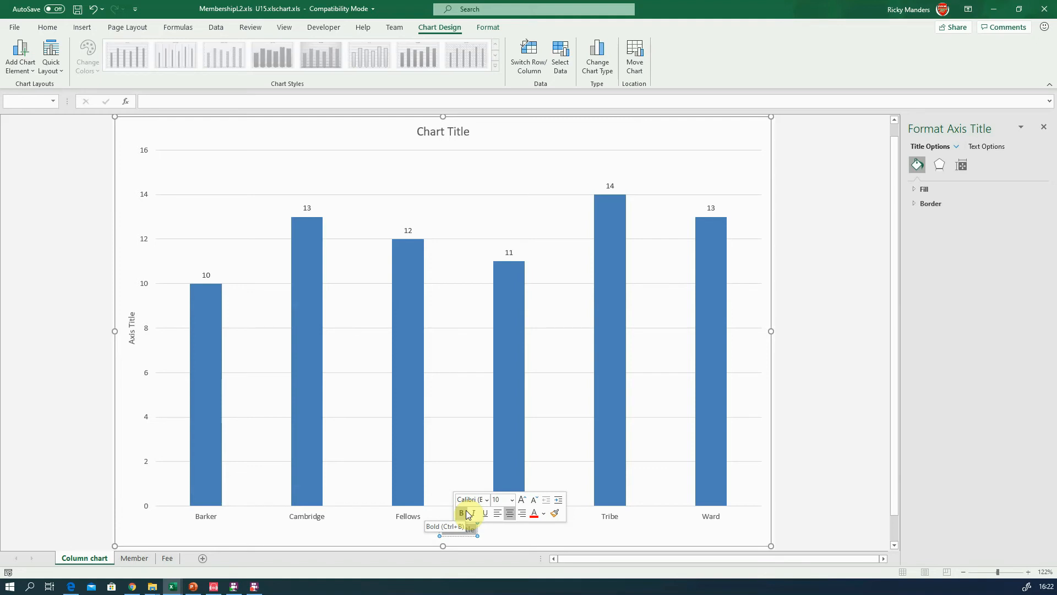
pyautogui.write('M')
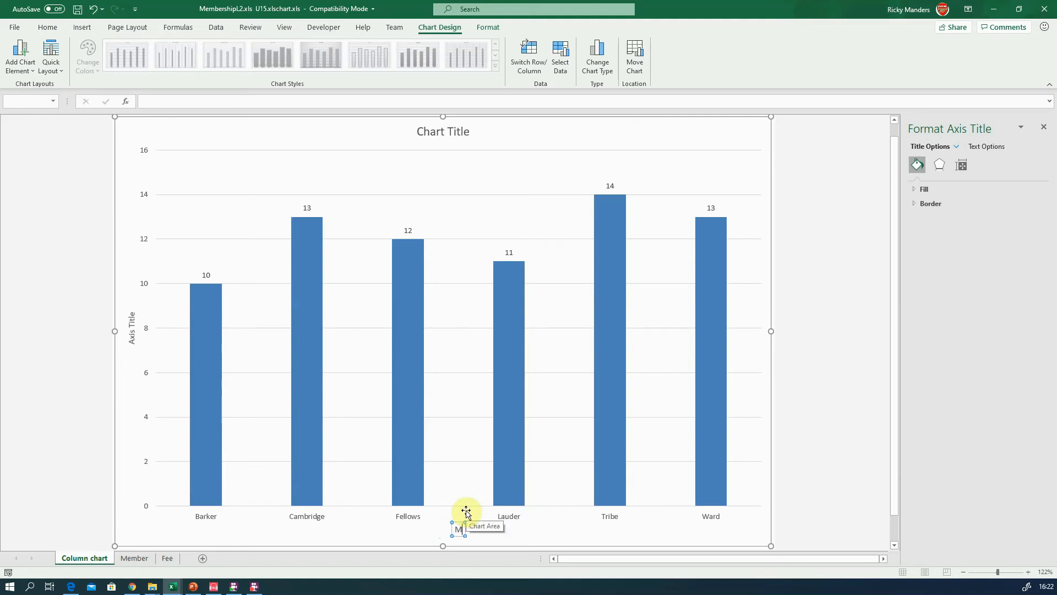
pyautogui.write('embers')
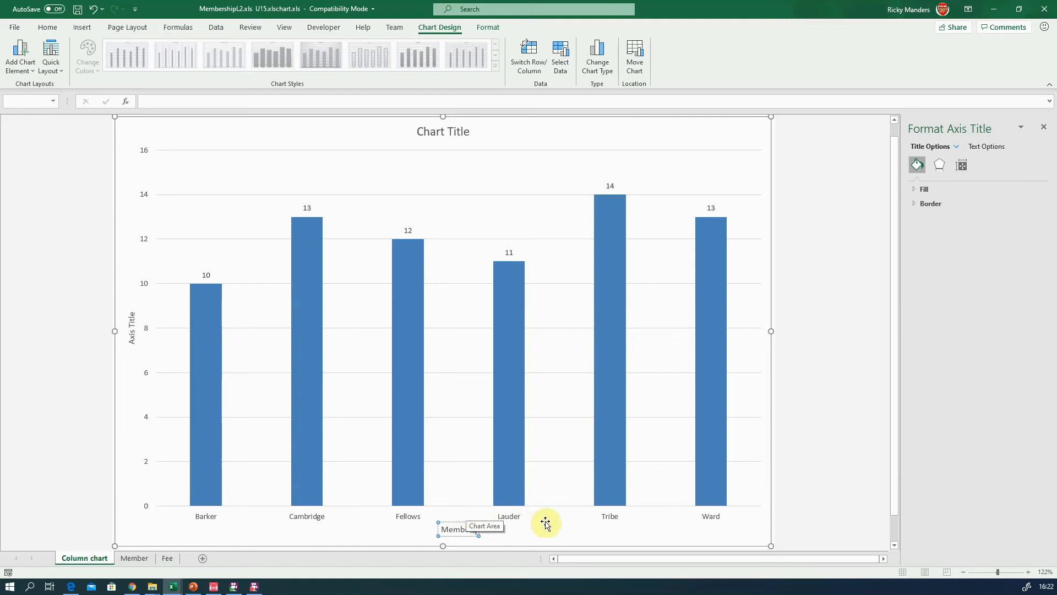
pyautogui.click(545, 520)
# Step: Replace the vertical axis title's placeholder text with "Age (years)"
pyautogui.click(132, 322)
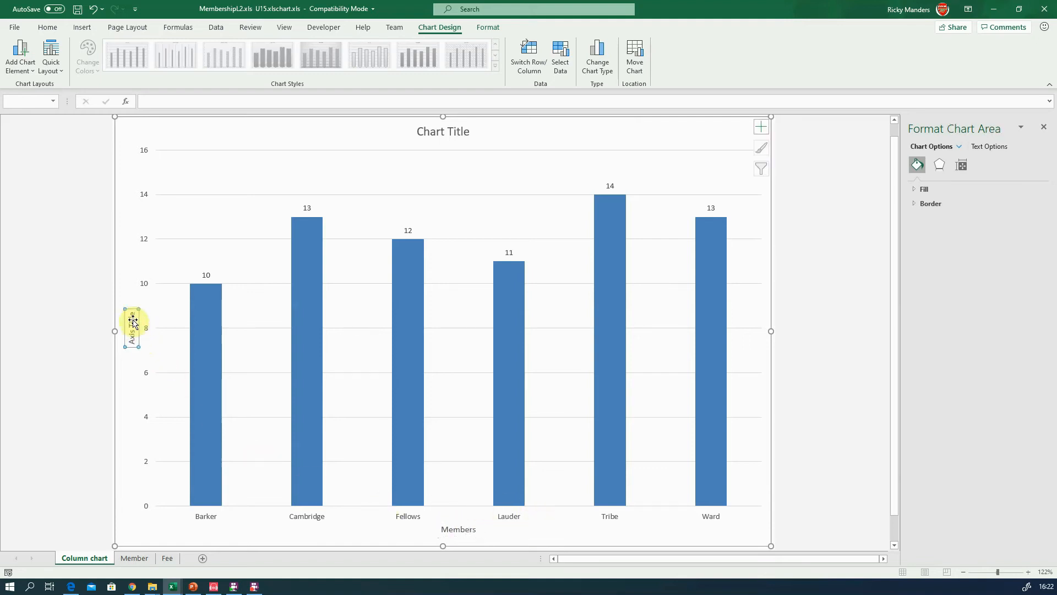
pyautogui.tripleClick(133, 323)
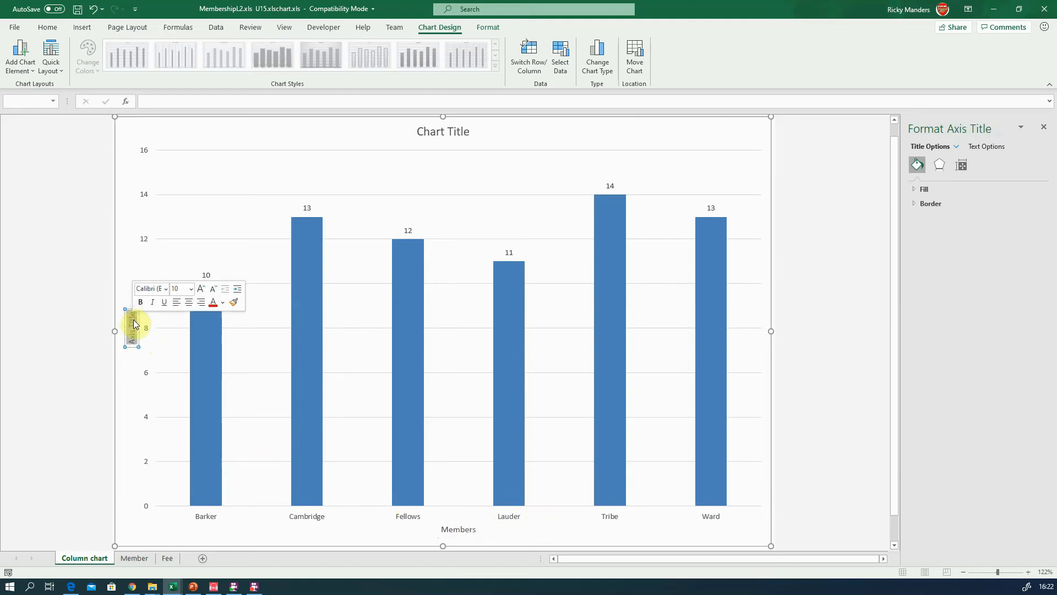
pyautogui.press('Delete')
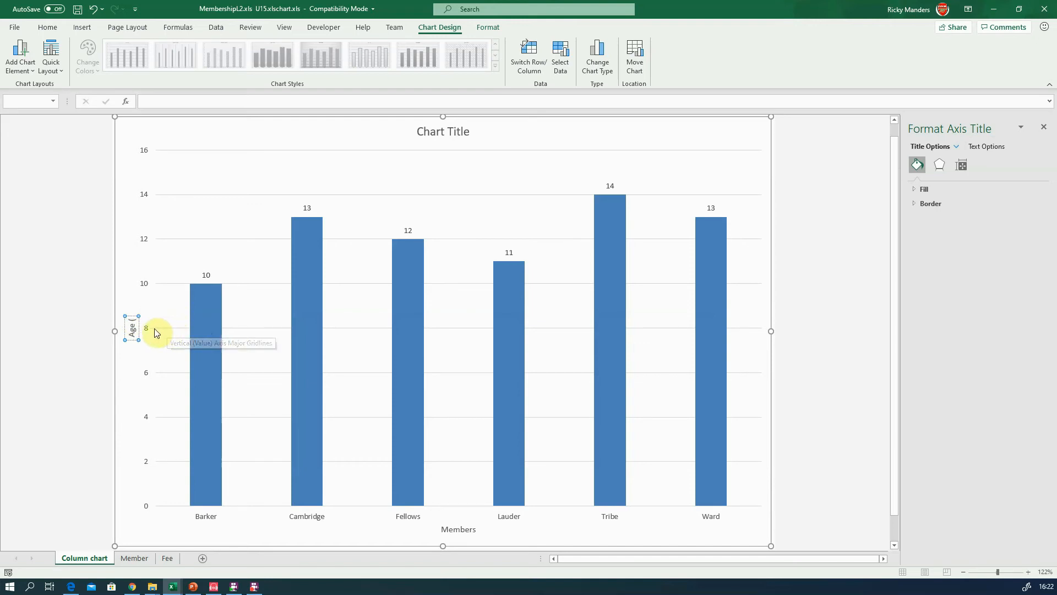
pyautogui.write('ye')
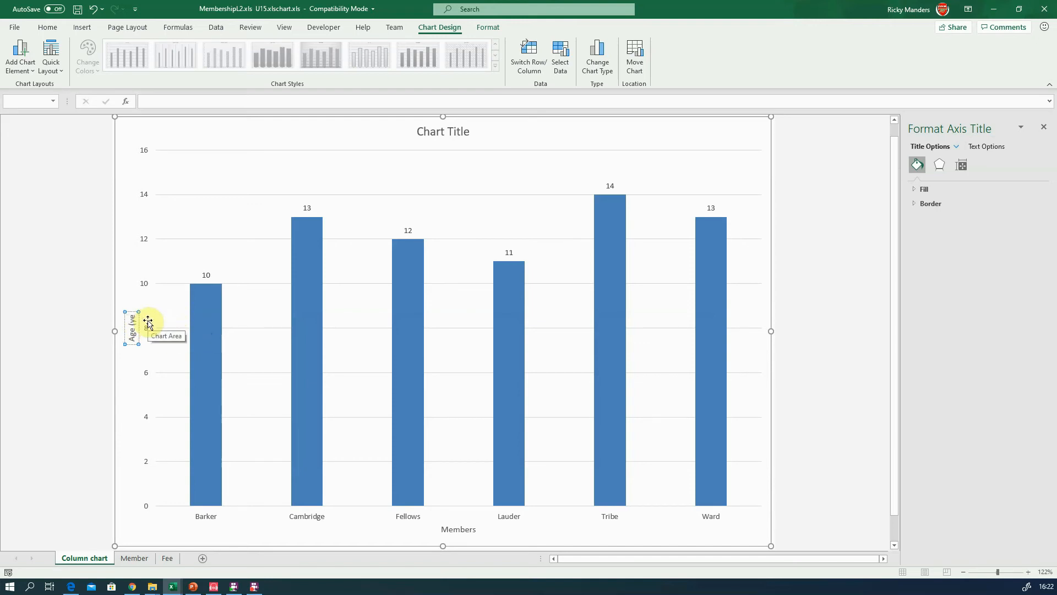
pyautogui.write('ars)')
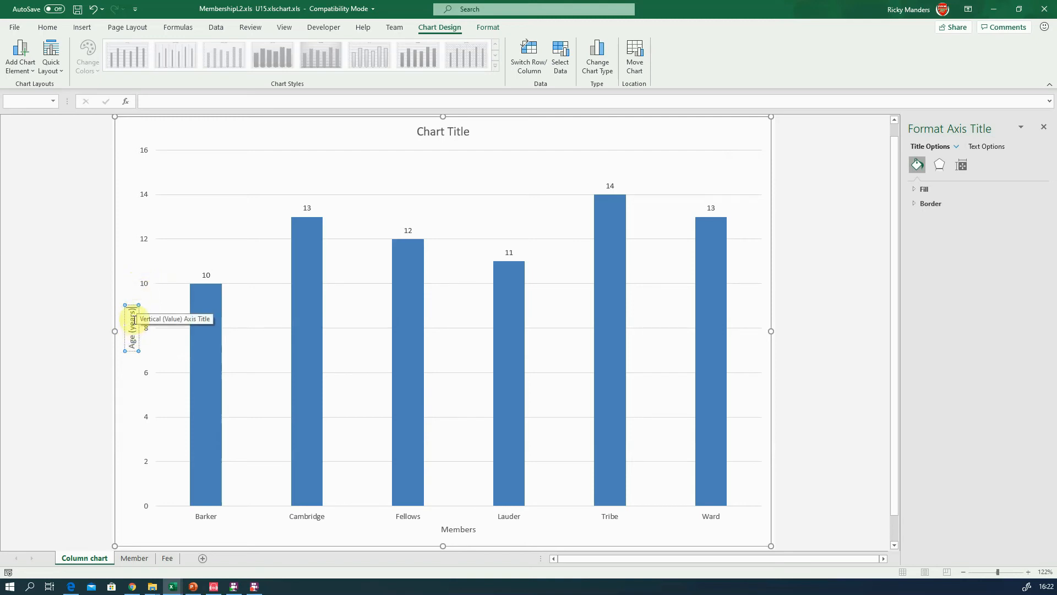
pyautogui.click(132, 399)
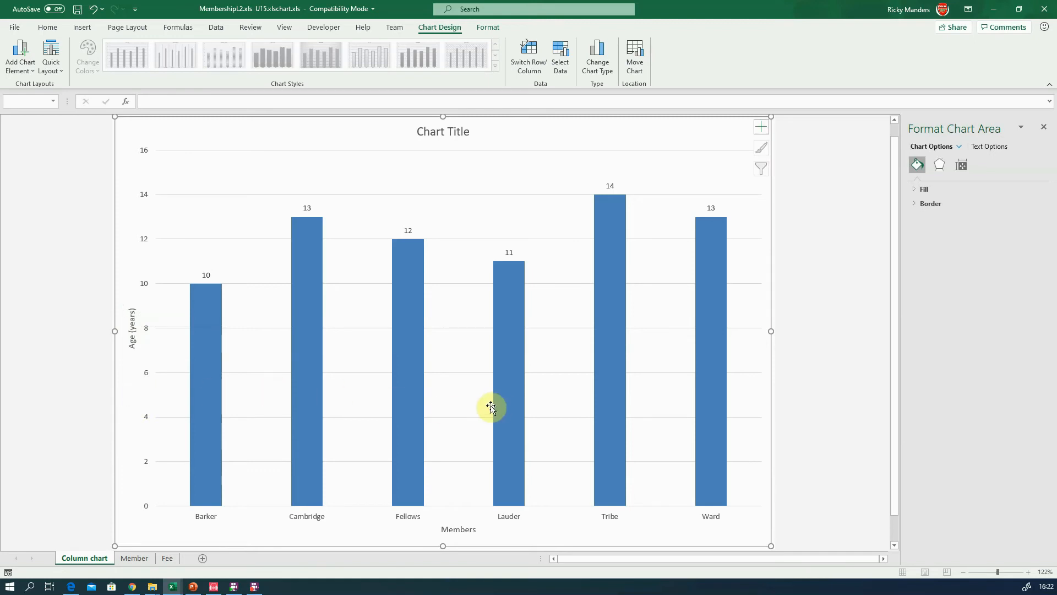
# Step: Set the chart title to "Members under the age of 15"
pyautogui.doubleClick(460, 132)
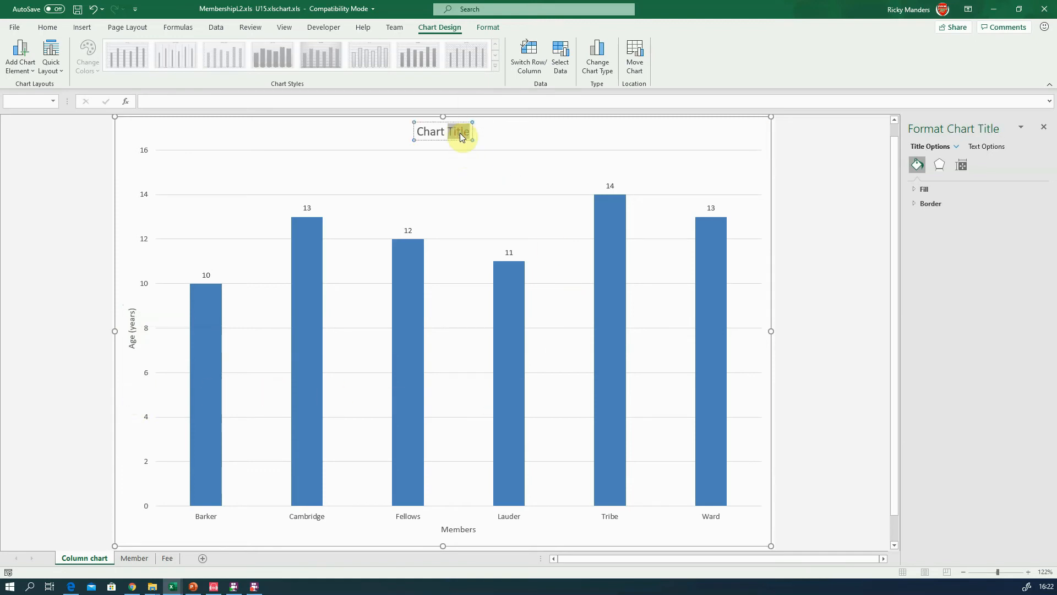
pyautogui.click(460, 132)
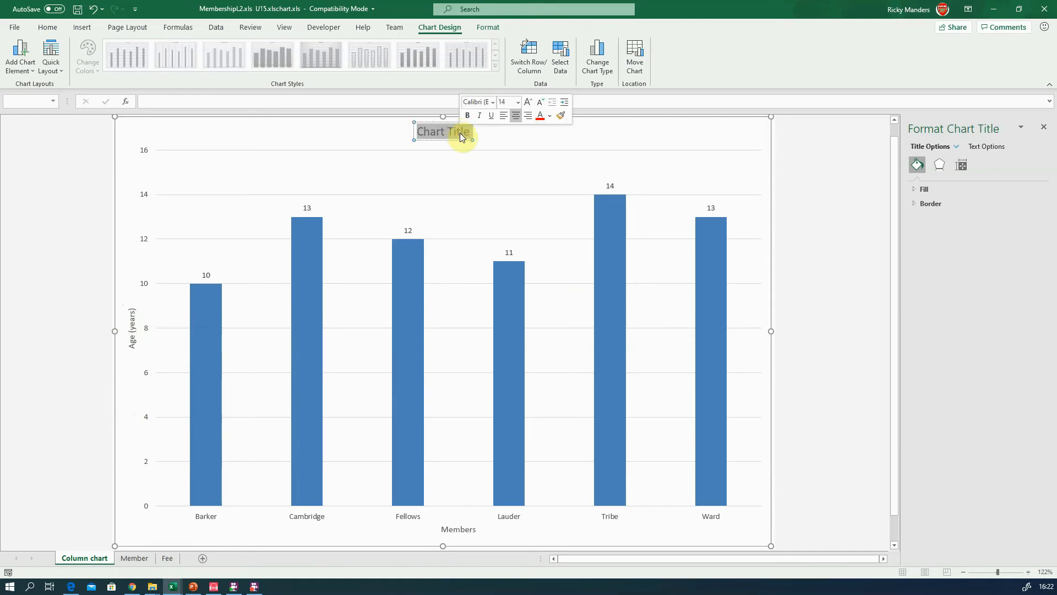
pyautogui.write('M')
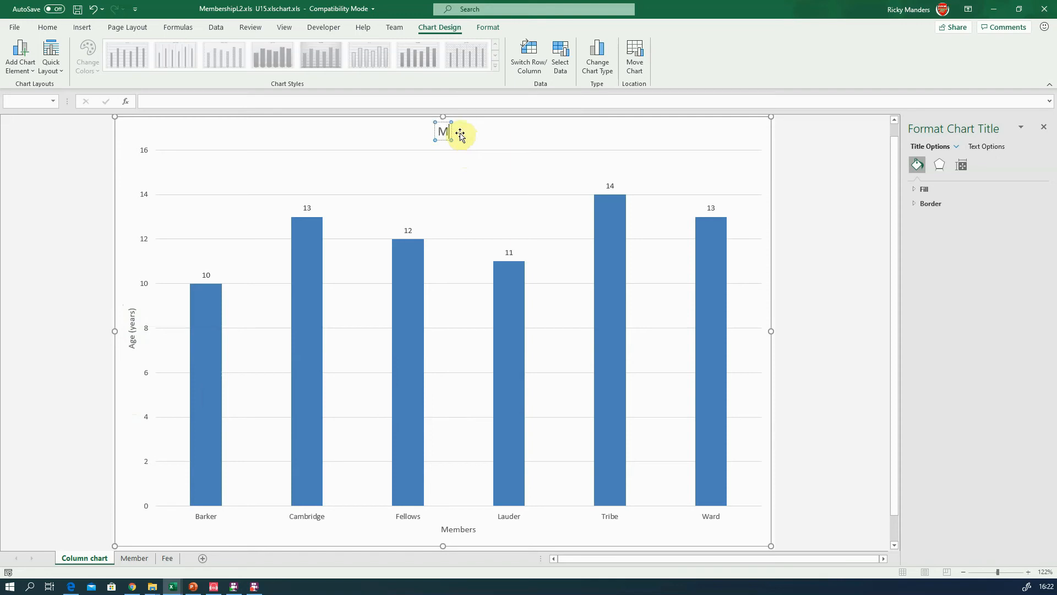
pyautogui.write('embers unde')
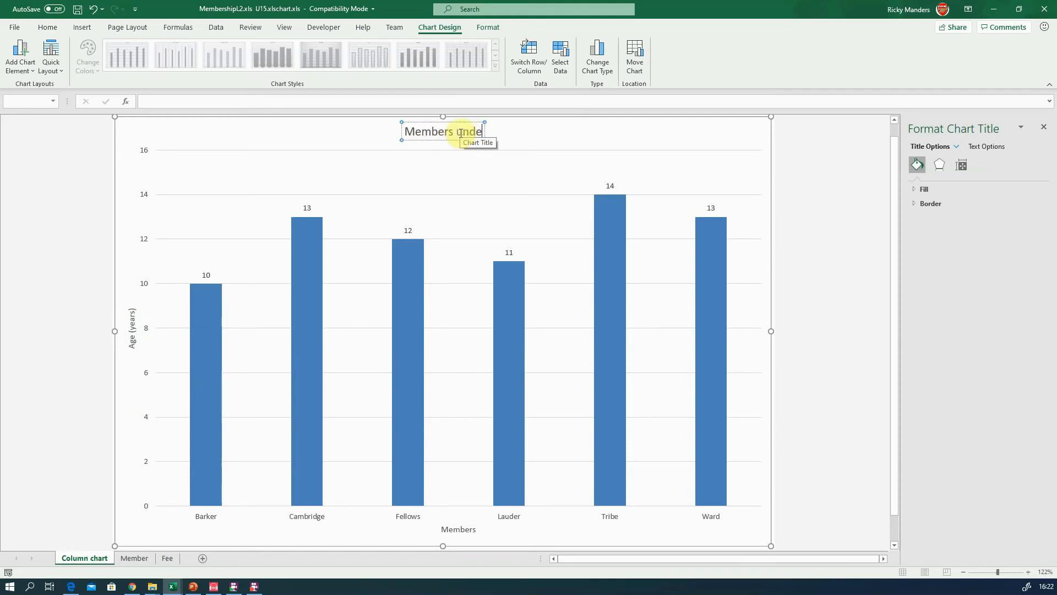
pyautogui.write('r the age o')
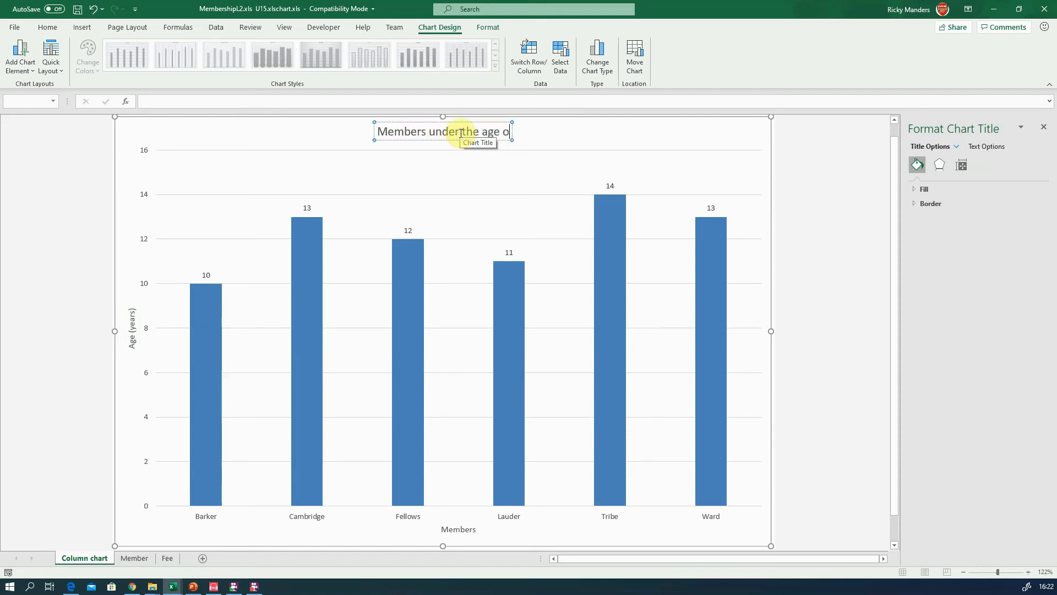
pyautogui.write('f 15')
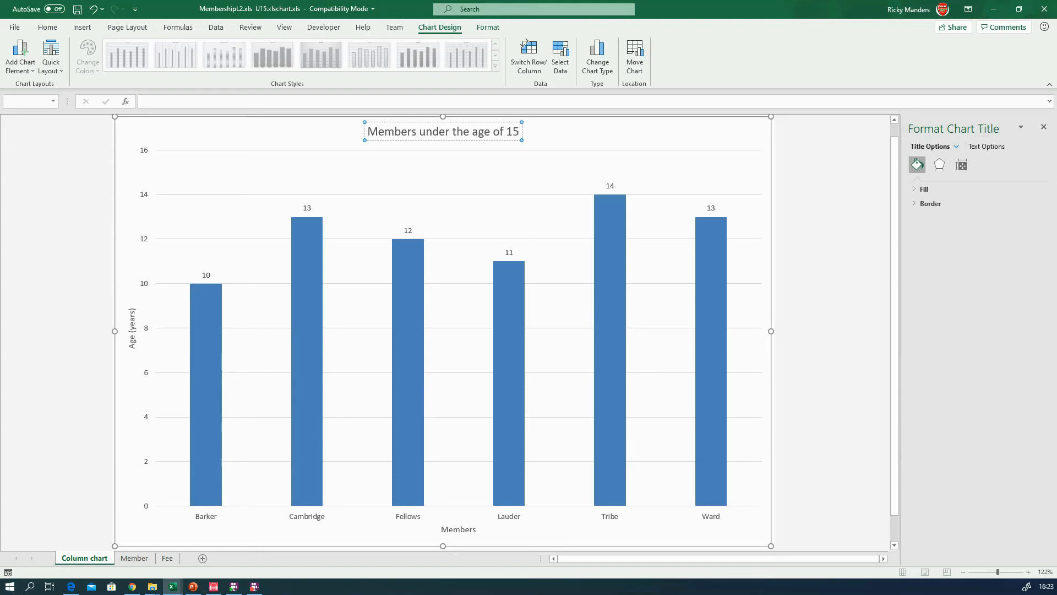
# Step: Extend the beginning of the chart title so it reads "Grange Literary Society members under the age of 15"
pyautogui.click(380, 129)
pyautogui.click(379, 129)
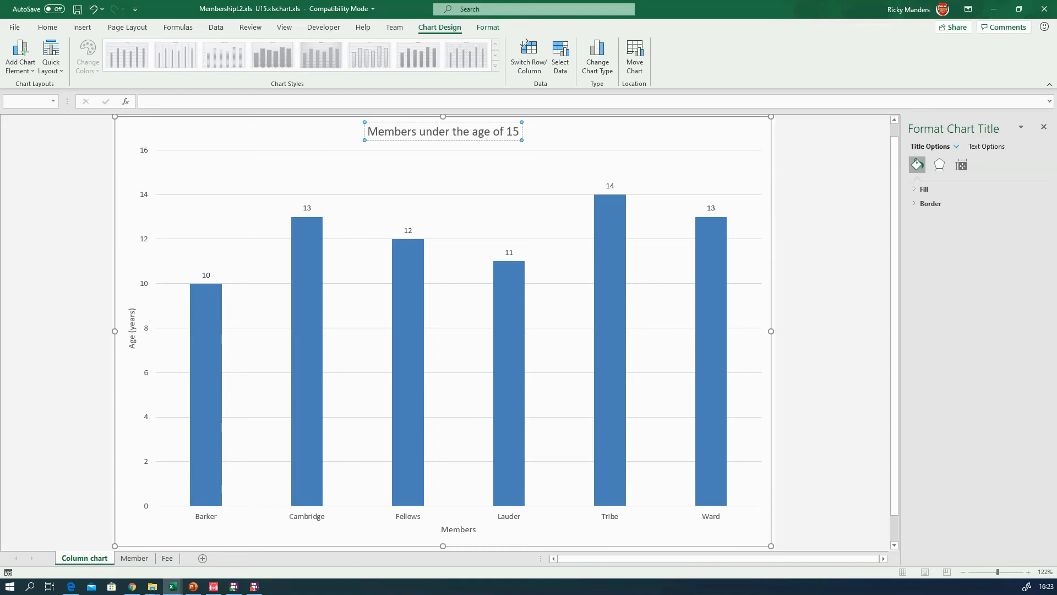
pyautogui.click(366, 135)
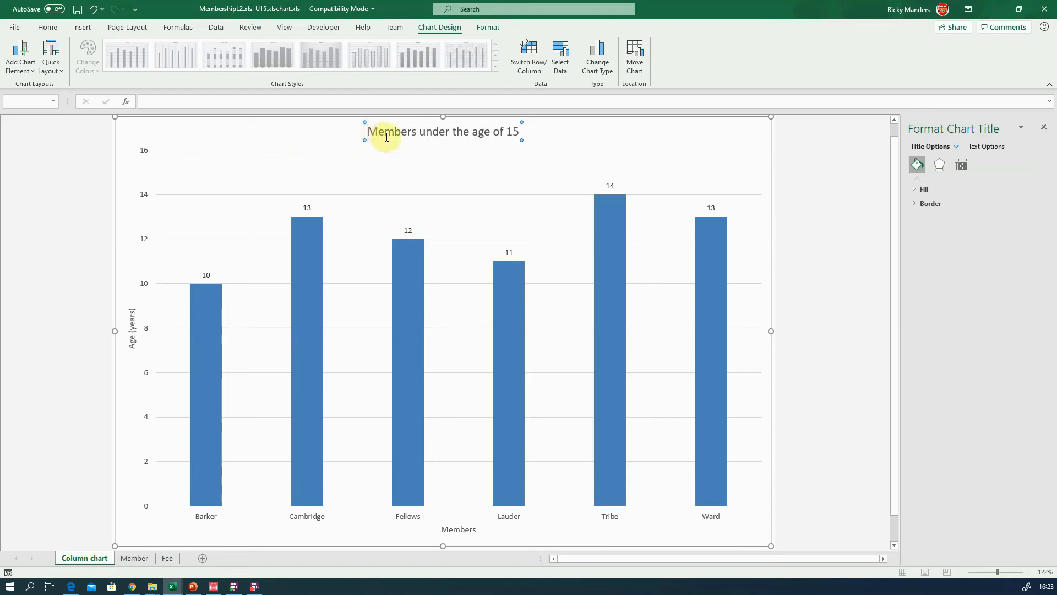
pyautogui.press('Delete')
pyautogui.write('m')
pyautogui.write('Gra')
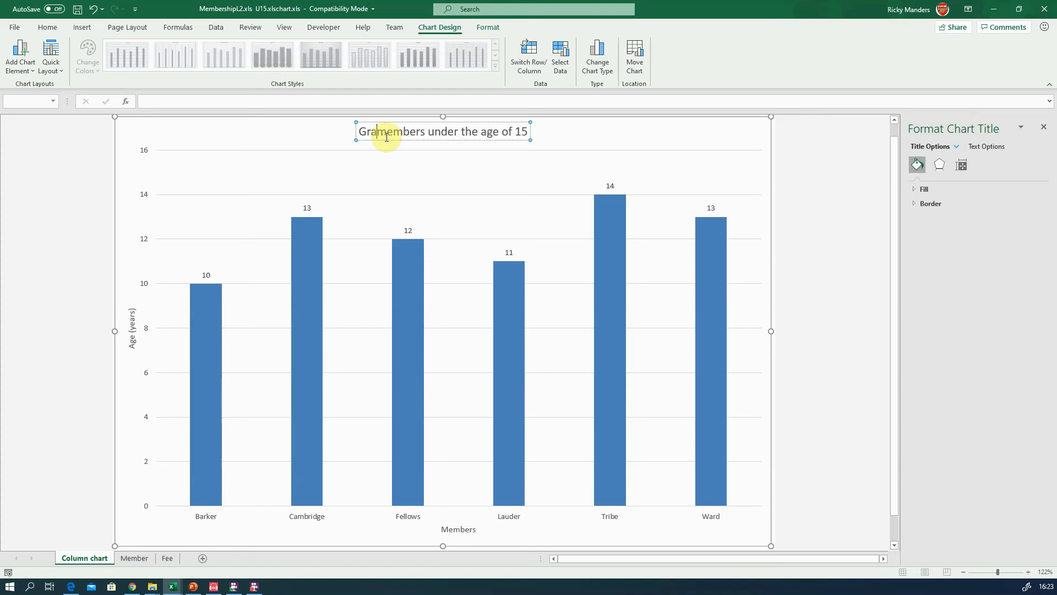
pyautogui.write('nge Lite')
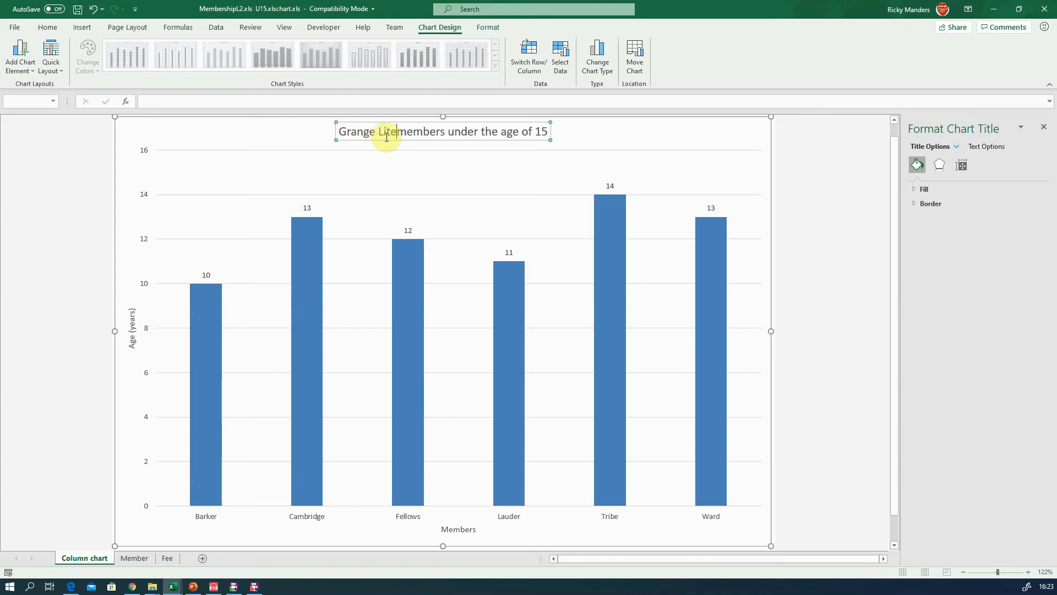
pyautogui.write('rary Soc')
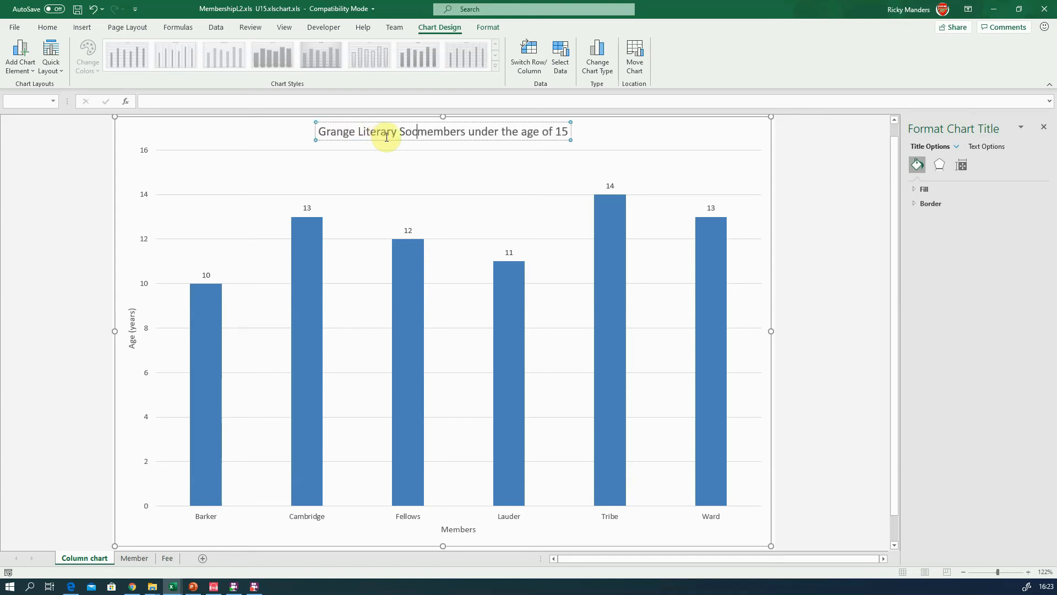
pyautogui.write('iety')
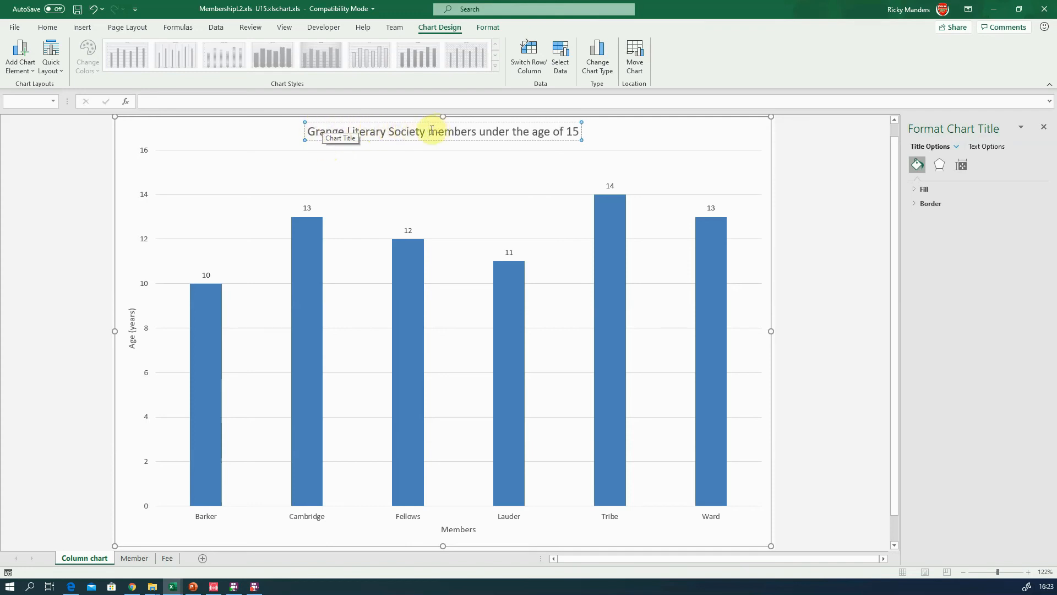
pyautogui.click(395, 130)
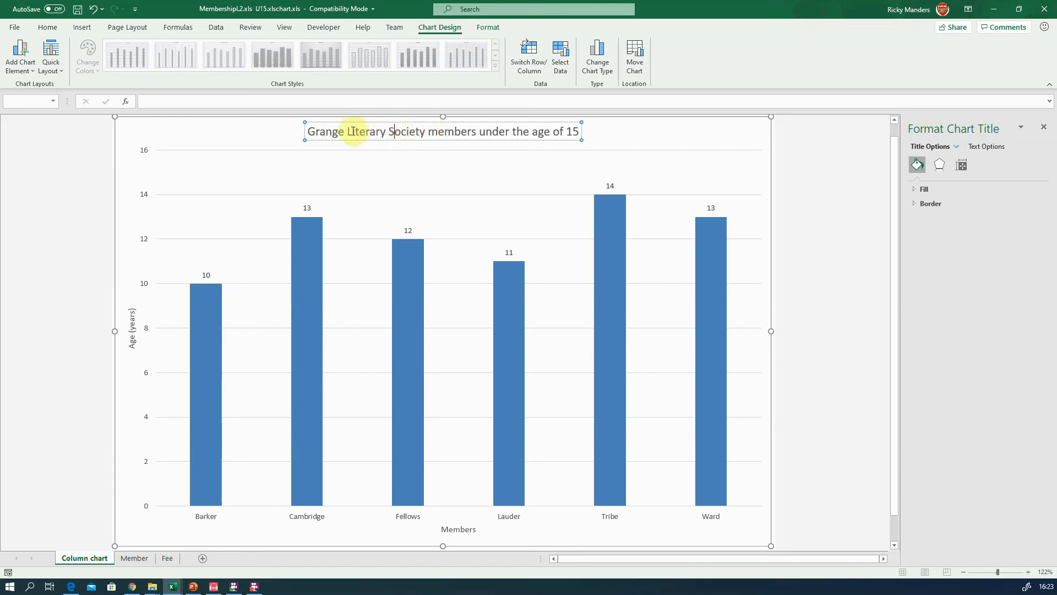
pyautogui.click(353, 131)
pyautogui.moveTo(428, 130); pyautogui.dragTo(468, 130)
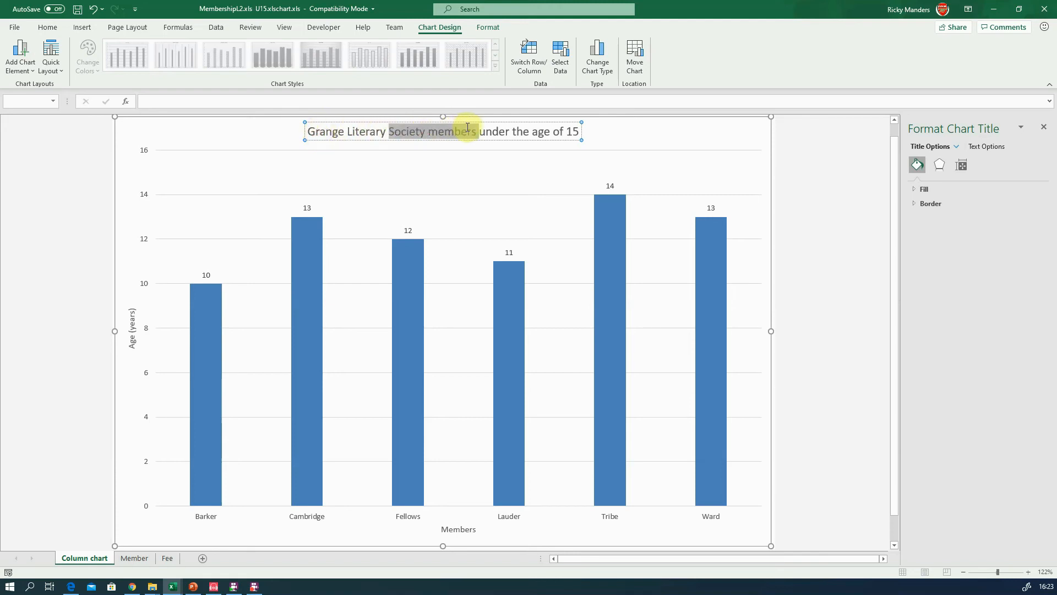
pyautogui.click(462, 130)
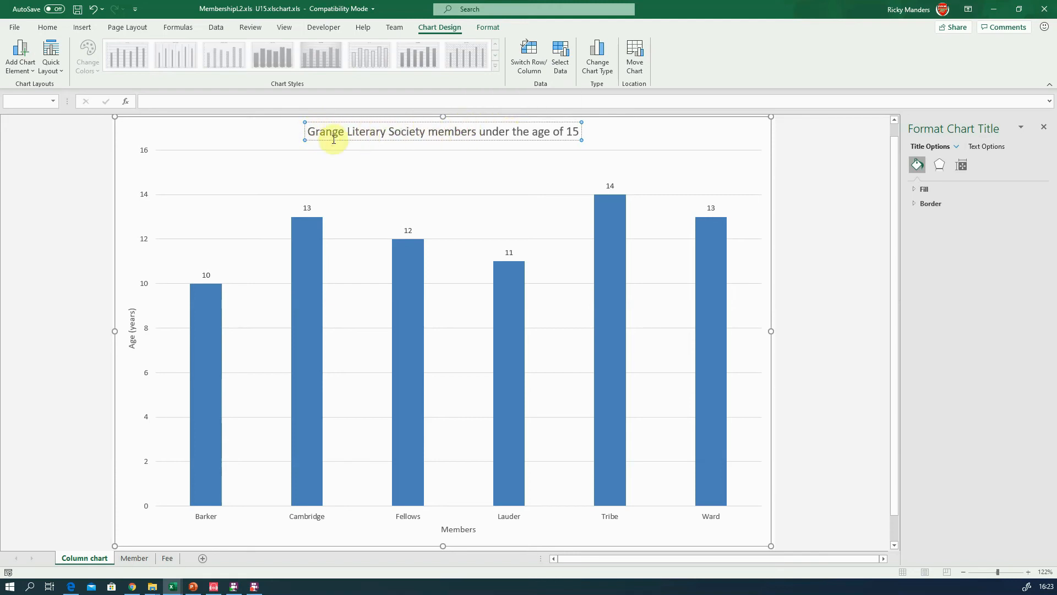
# Step: Enlarge the chart title's font to 18 points
pyautogui.click(580, 133)
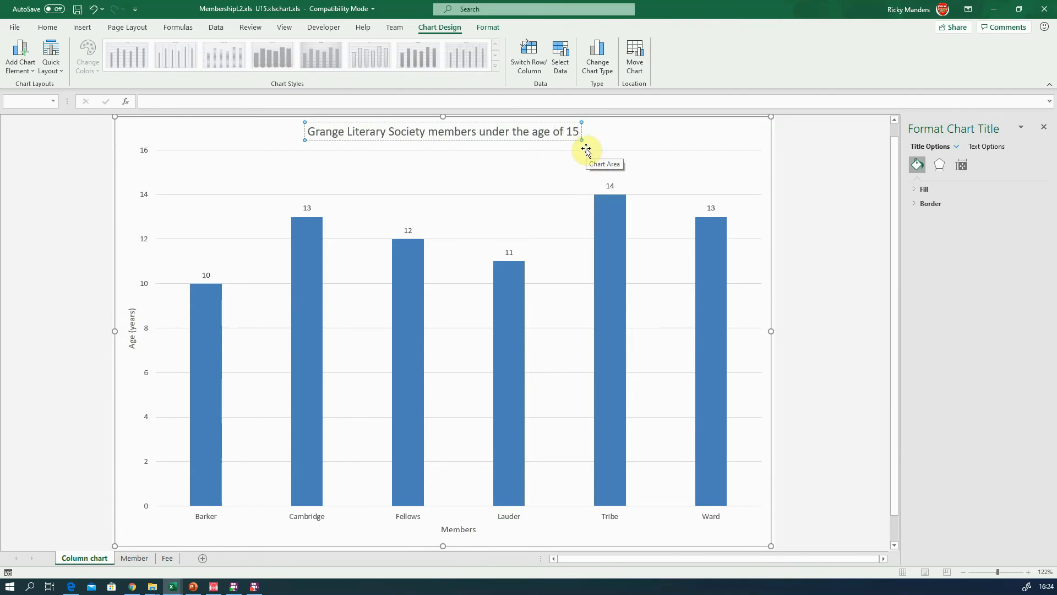
pyautogui.click(529, 183)
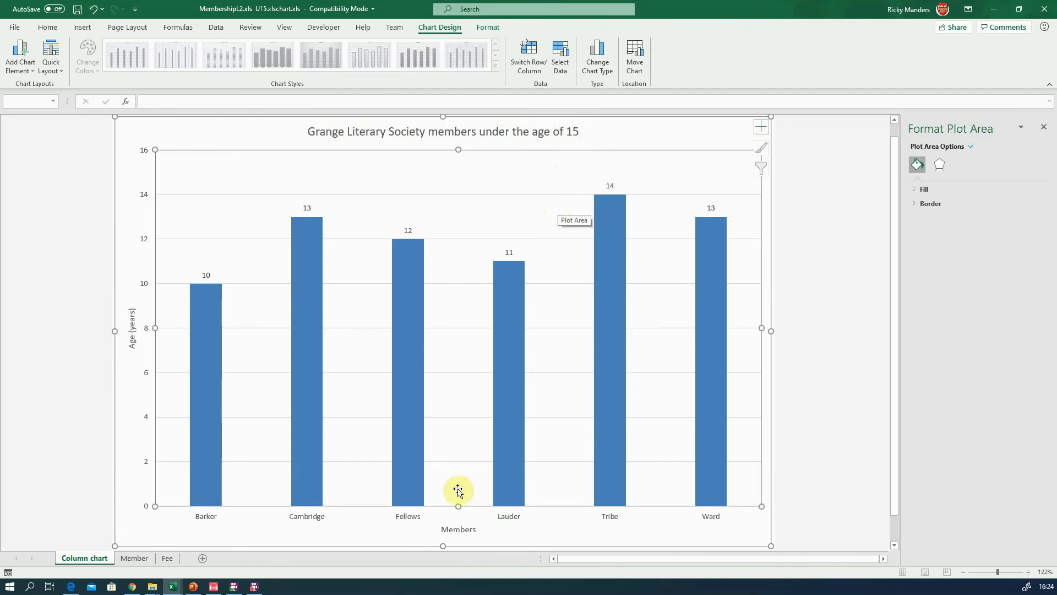
pyautogui.click(527, 134)
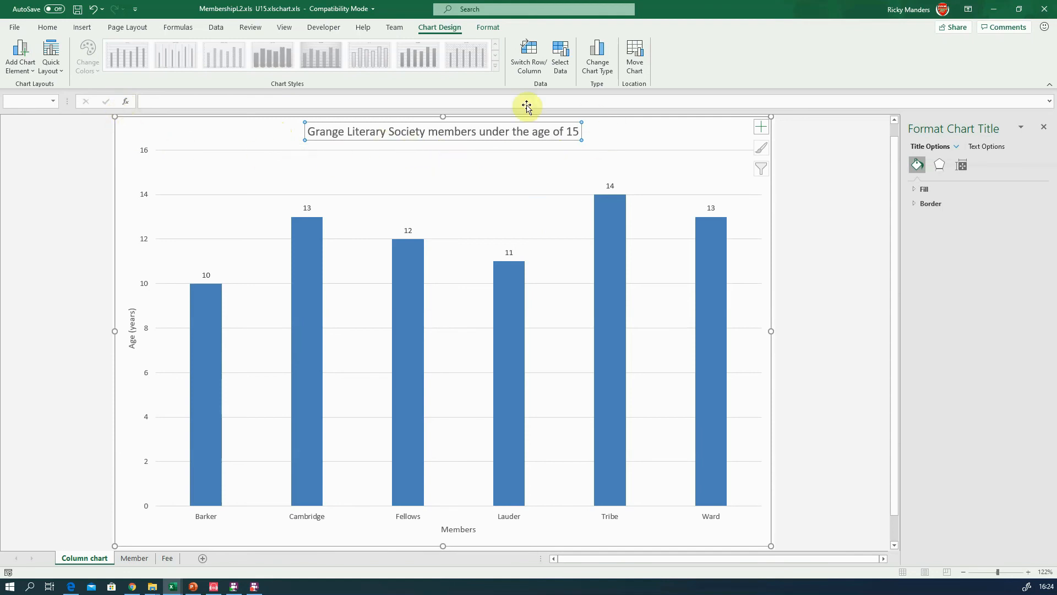
pyautogui.click(48, 27)
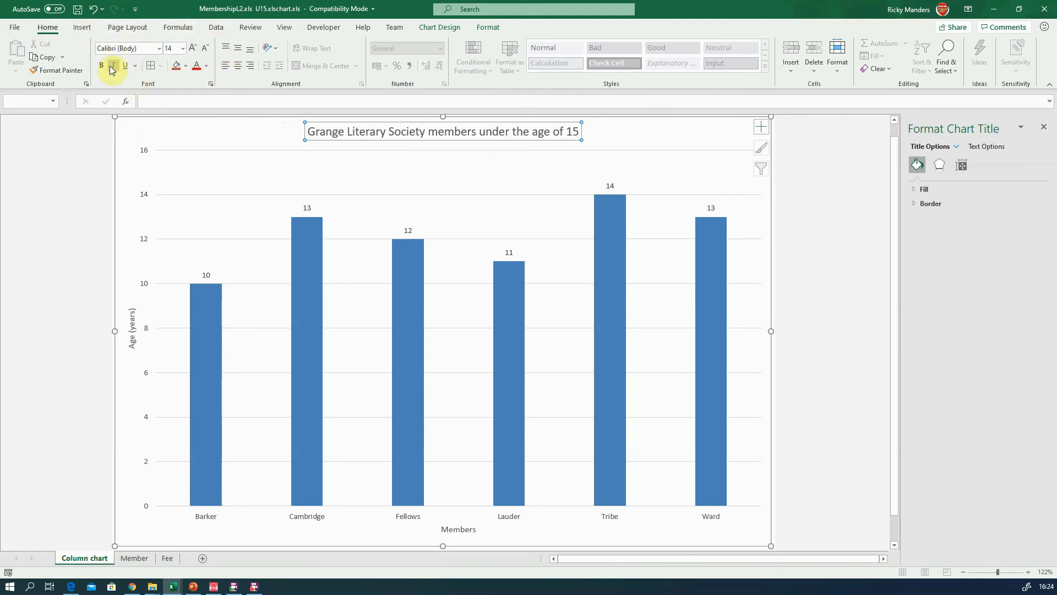
pyautogui.click(193, 48)
pyautogui.click(193, 49)
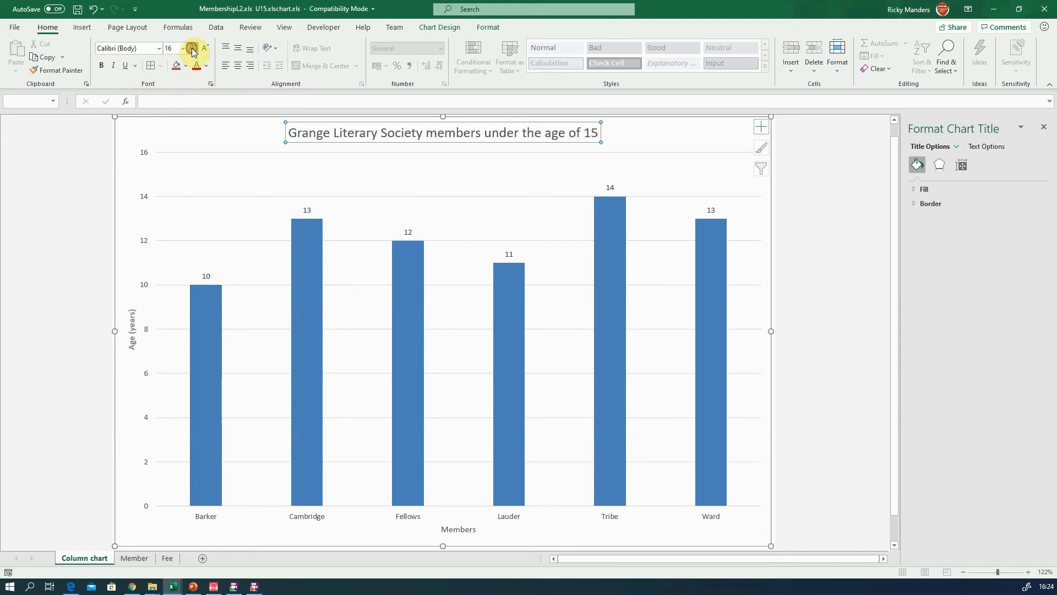
# Step: Make the chart title bold, italic and underlined
pyautogui.click(101, 67)
pyautogui.click(114, 66)
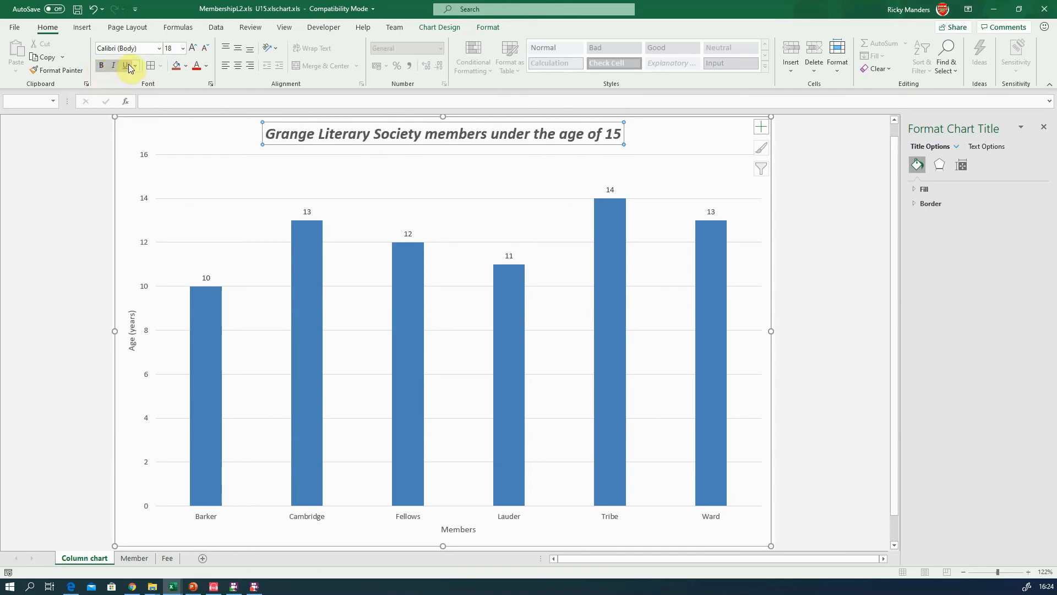
pyautogui.click(125, 66)
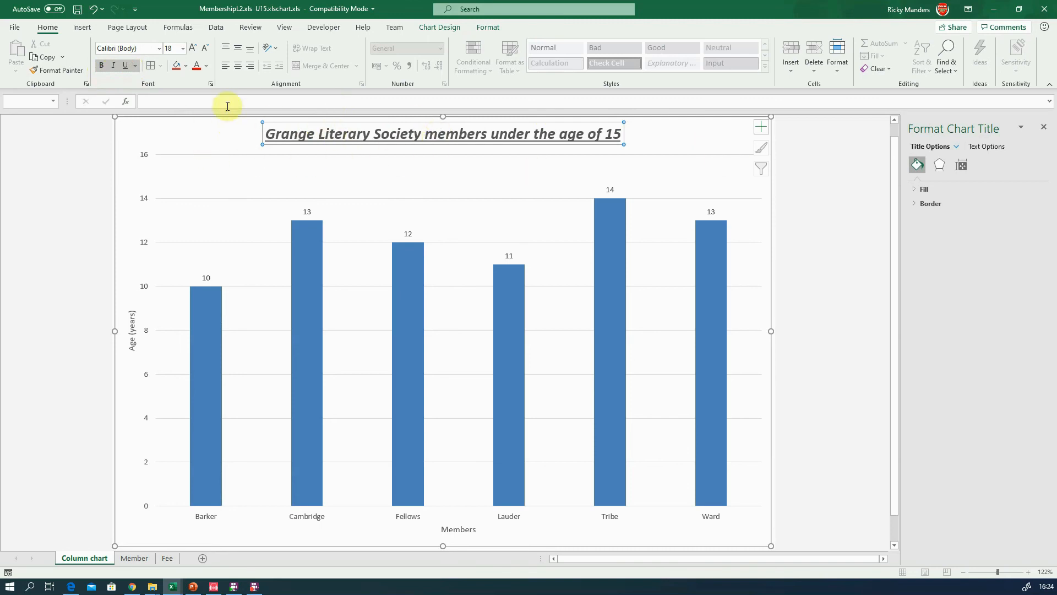
pyautogui.click(248, 136)
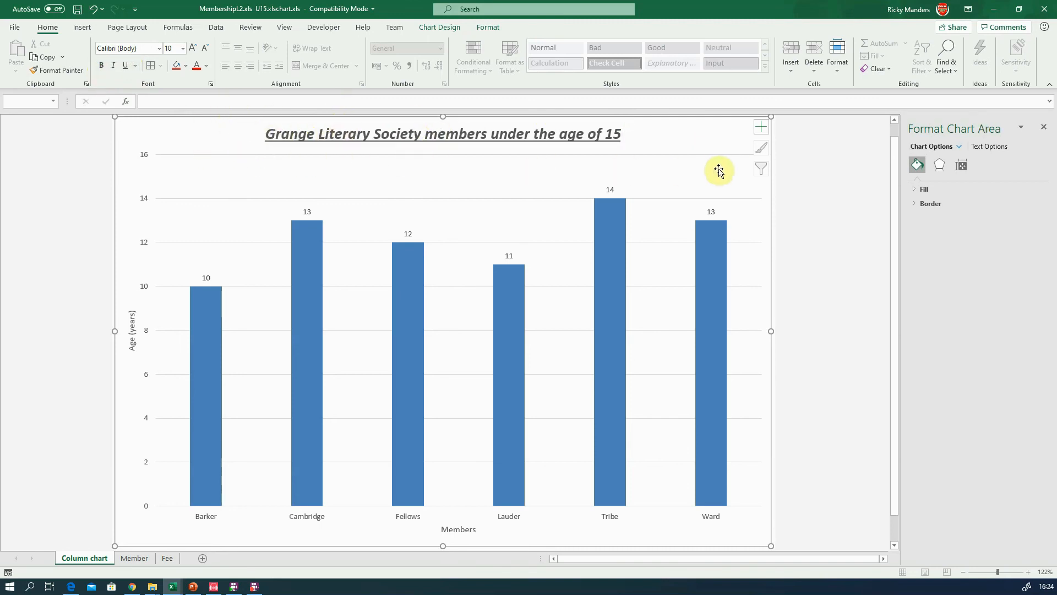
# Step: Format the "Members" axis title as bold italic with a font size of 11 points
pyautogui.click(134, 348)
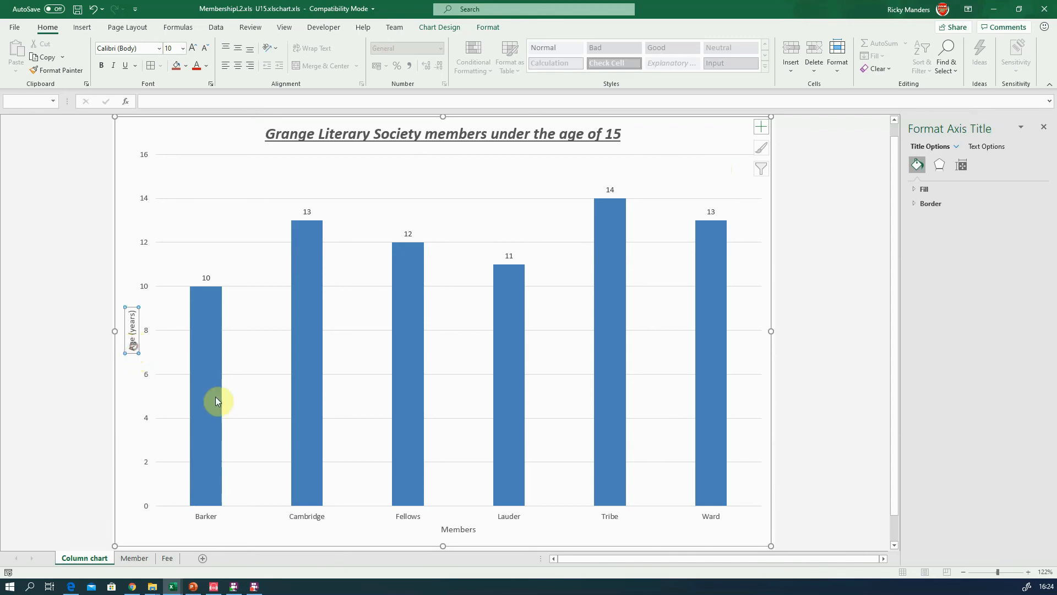
pyautogui.click(466, 530)
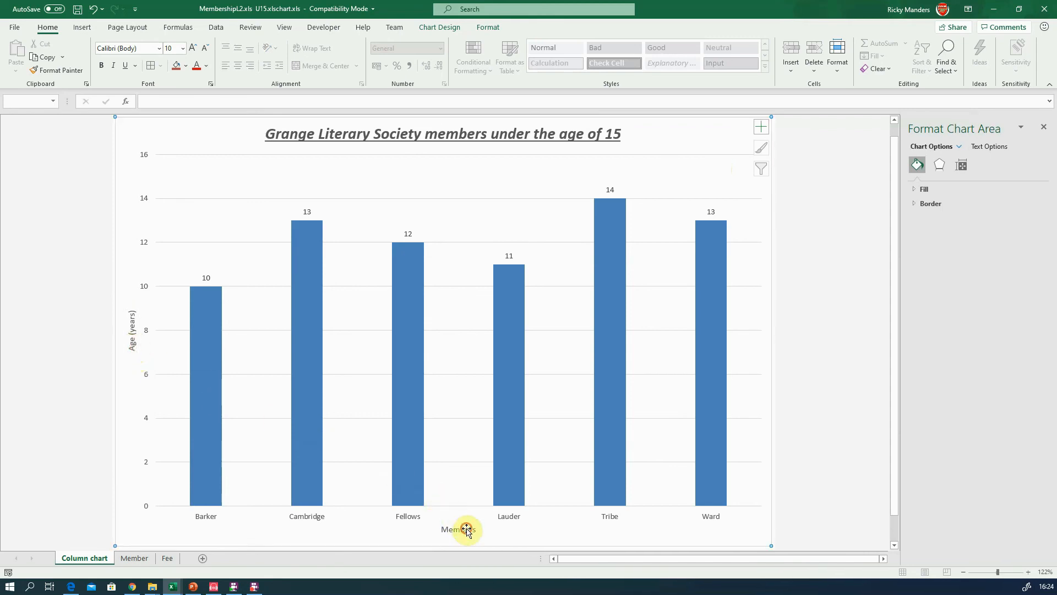
pyautogui.click(133, 334)
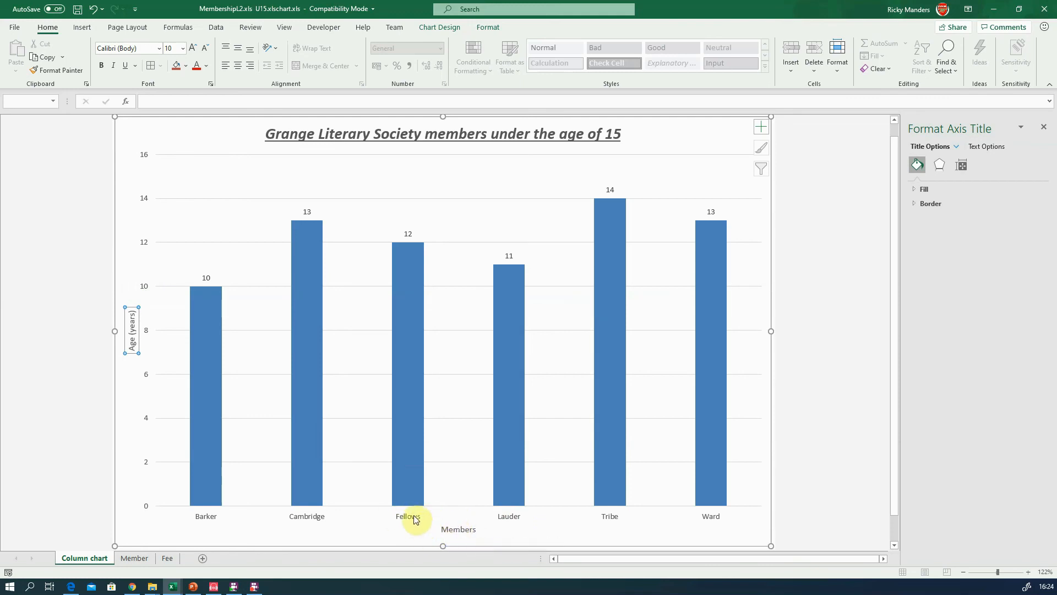
pyautogui.click(467, 530)
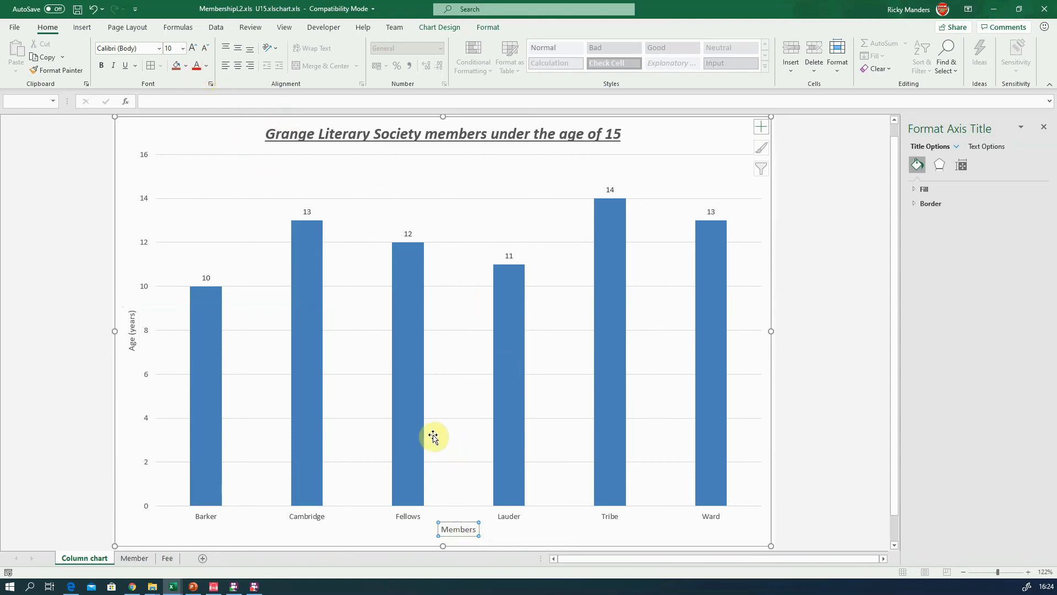
pyautogui.click(197, 47)
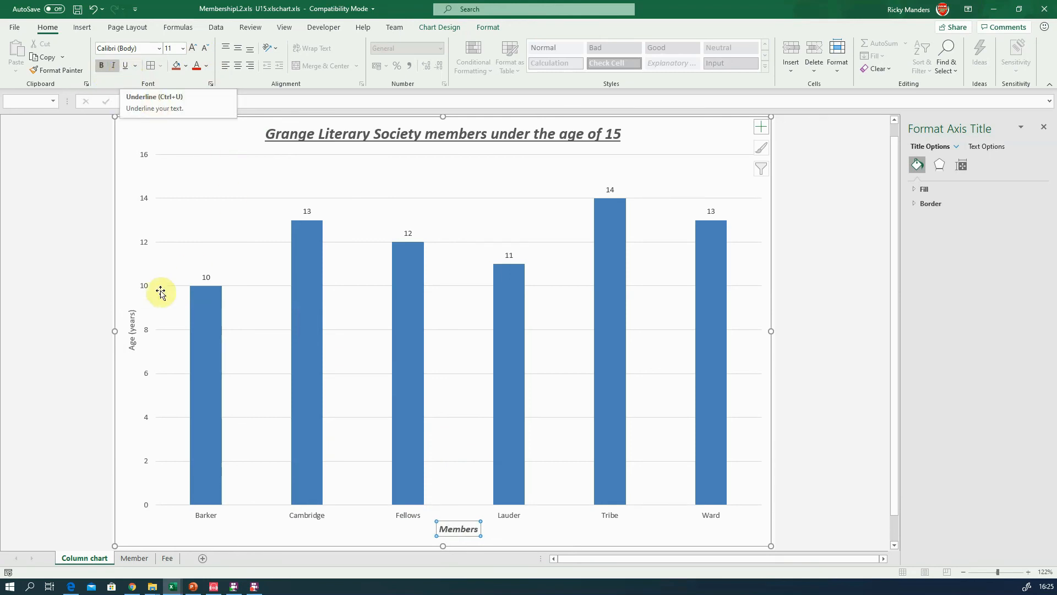
# Step: Enlarge the "Age (years)" axis title's font and make it bold italic
pyautogui.click(134, 330)
pyautogui.click(193, 48)
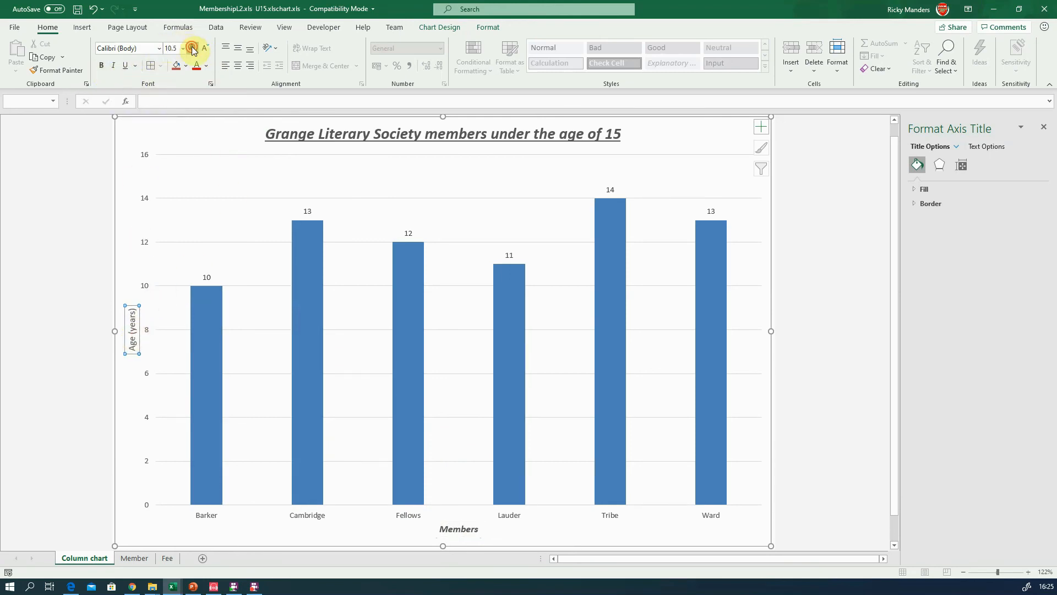
pyautogui.click(132, 261)
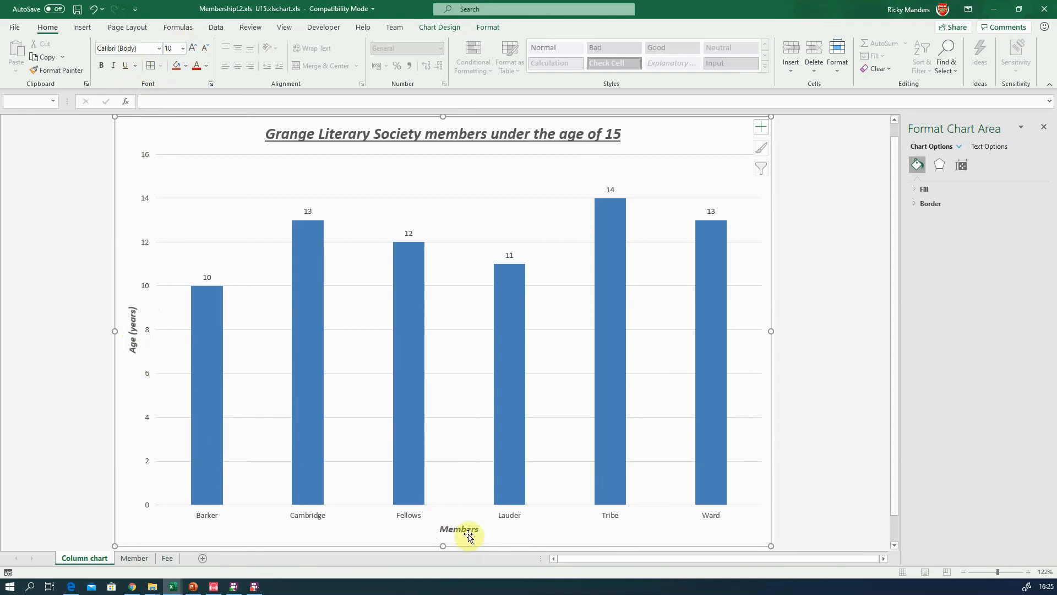